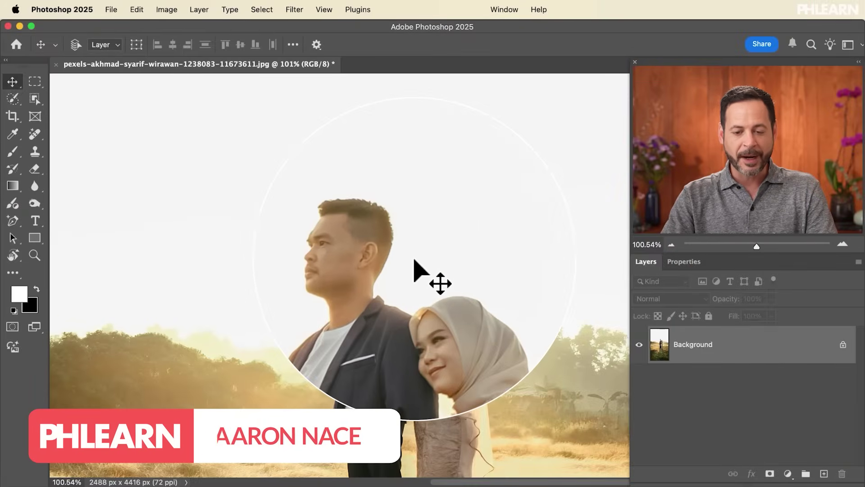
- Drag Sky.jpg from Finder's Sample Images folder into the couple photo as a new layer
scroll(415, 260, down, 5)
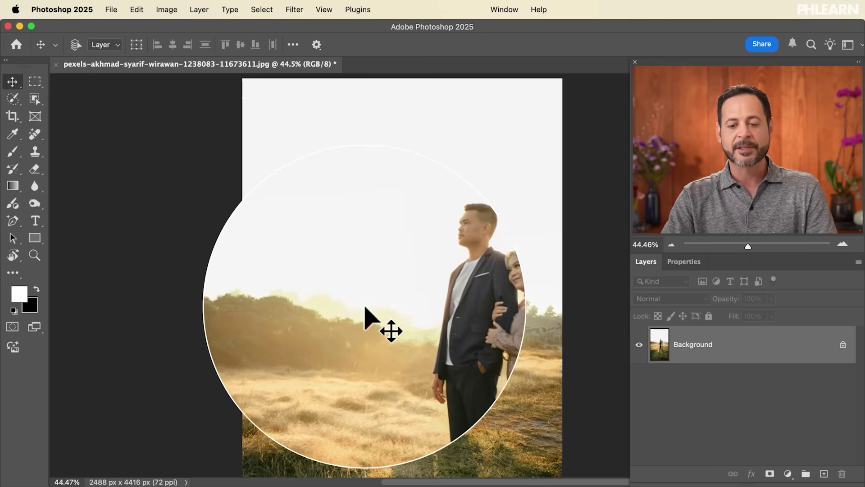
scroll(387, 309, up, 5)
scroll(387, 299, up, 1)
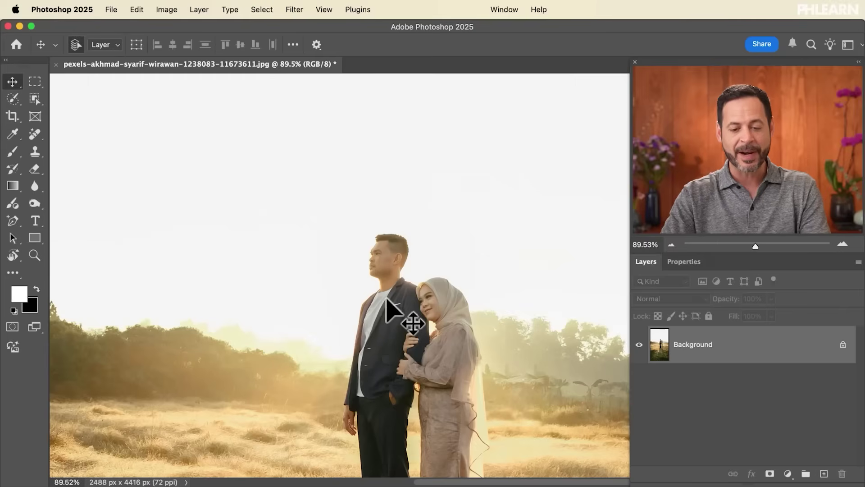
key(super+Tab)
key(super+Tab)
key(super+Tab)
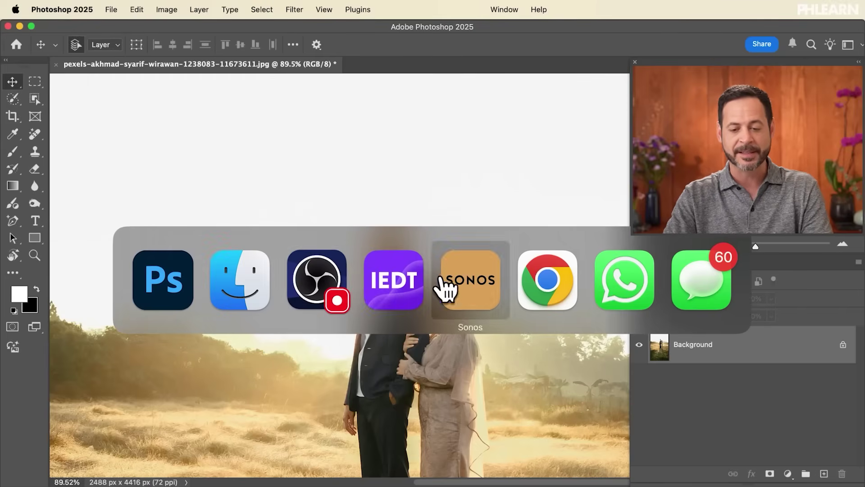
click(254, 275)
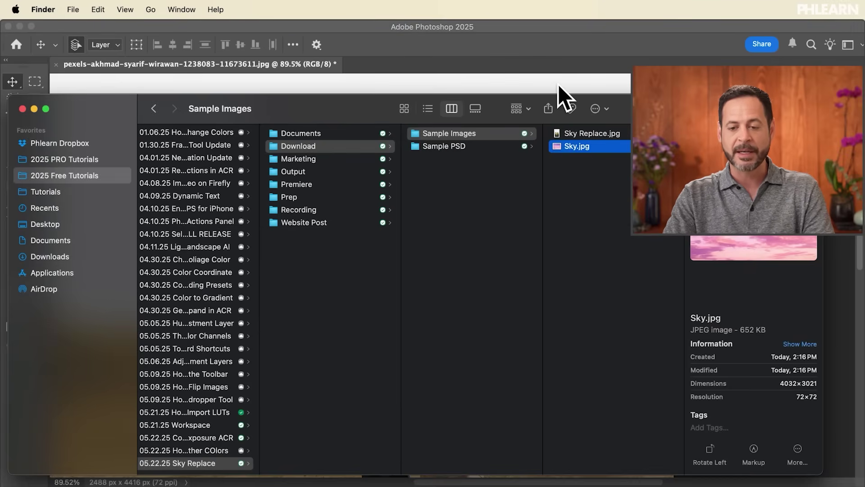
drag(567, 146, 560, 77)
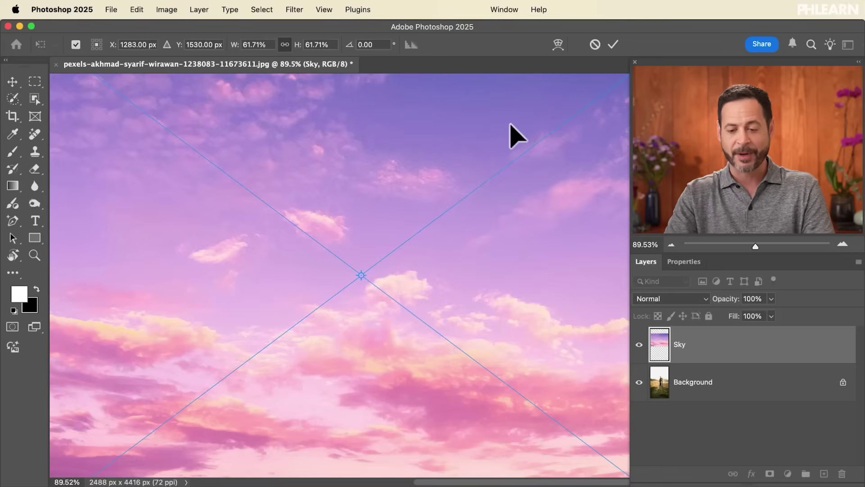
- Commit the placed Sky layer and shift it up and left to uncover the couple
key(Return)
scroll(429, 205, down, 5)
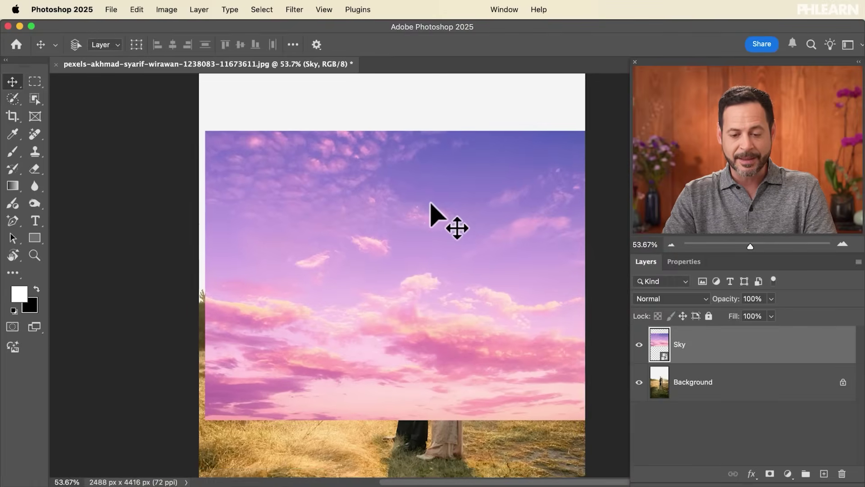
scroll(431, 204, up, 1)
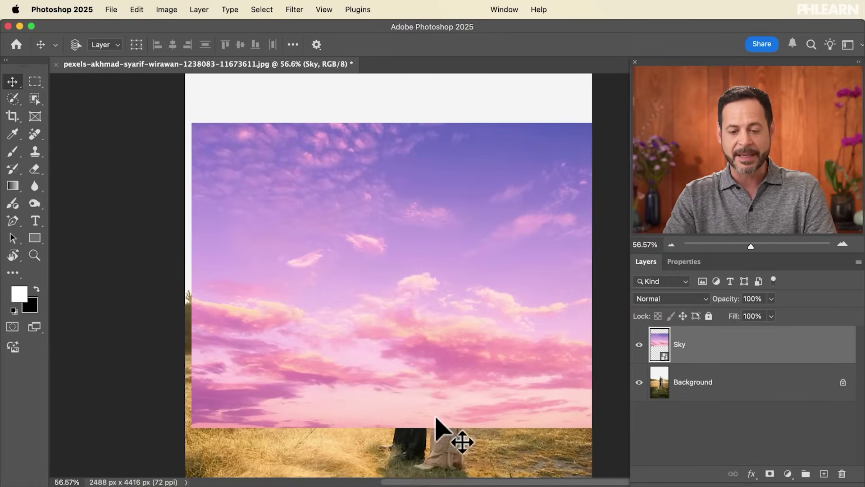
drag(445, 372, 441, 353)
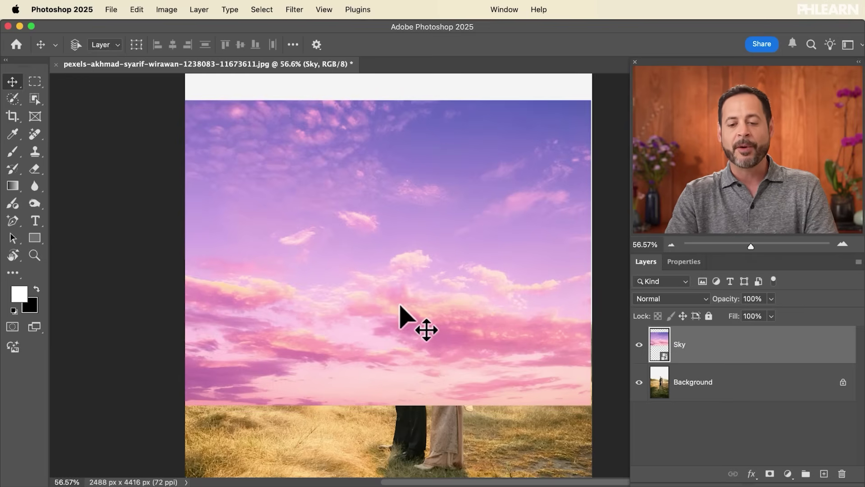
drag(400, 306, 203, 275)
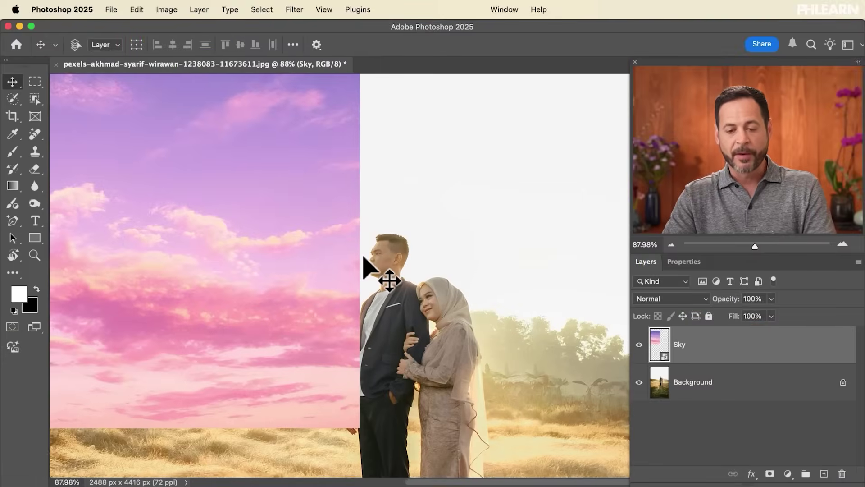
- Hide the Sky layer and run Select > Sky on the Background layer
scroll(365, 258, up, 1)
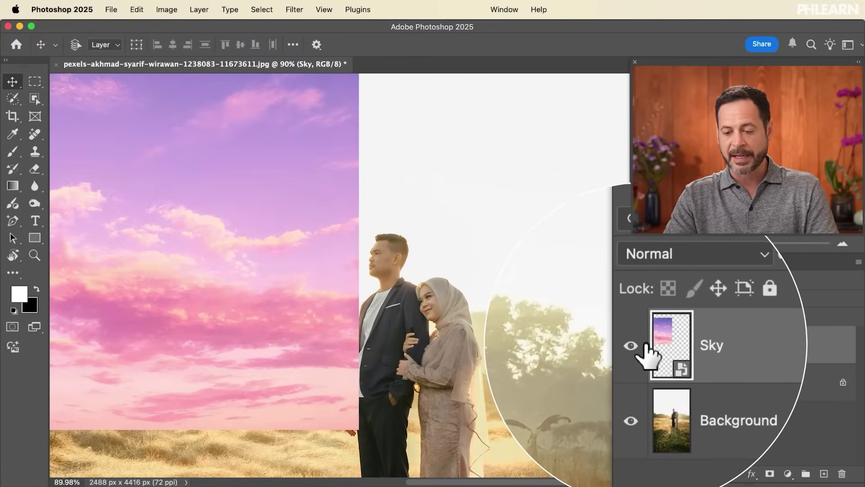
click(639, 344)
click(685, 383)
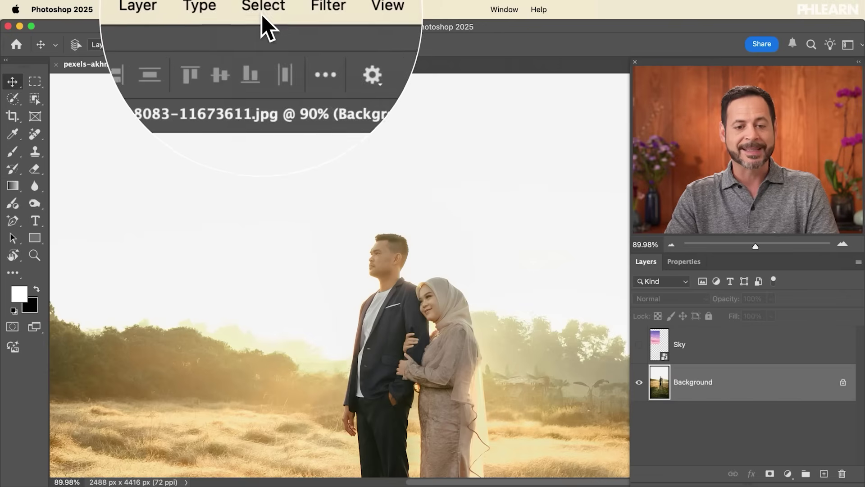
click(262, 10)
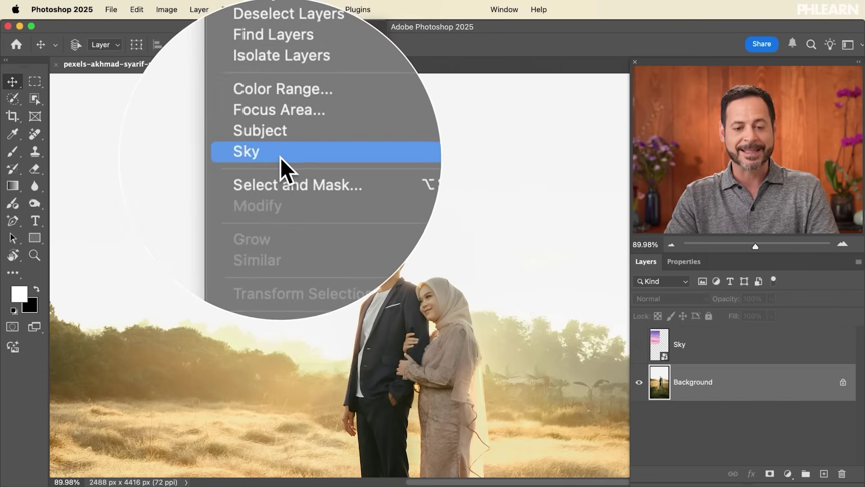
click(279, 158)
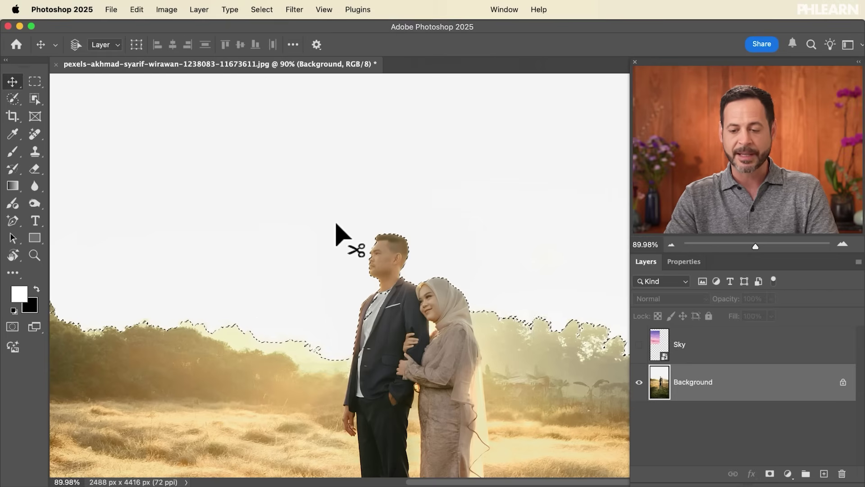
- Show the Sky layer again and group it into Group 1
click(638, 344)
click(683, 348)
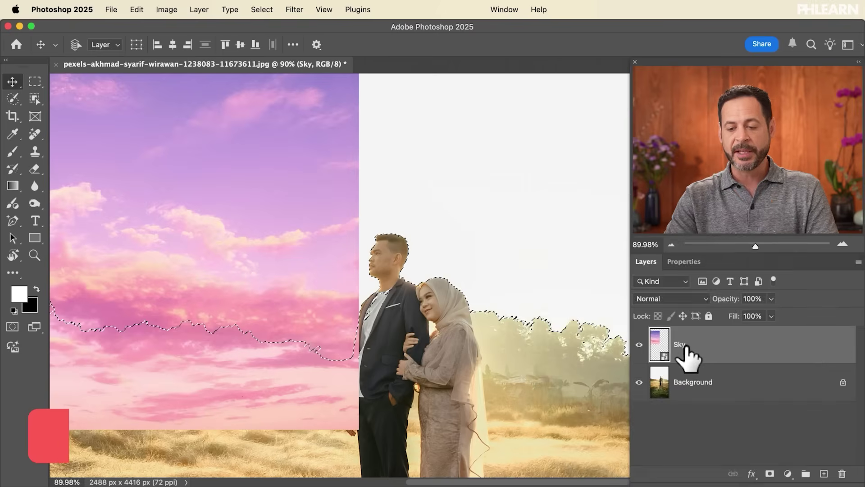
key(super+g)
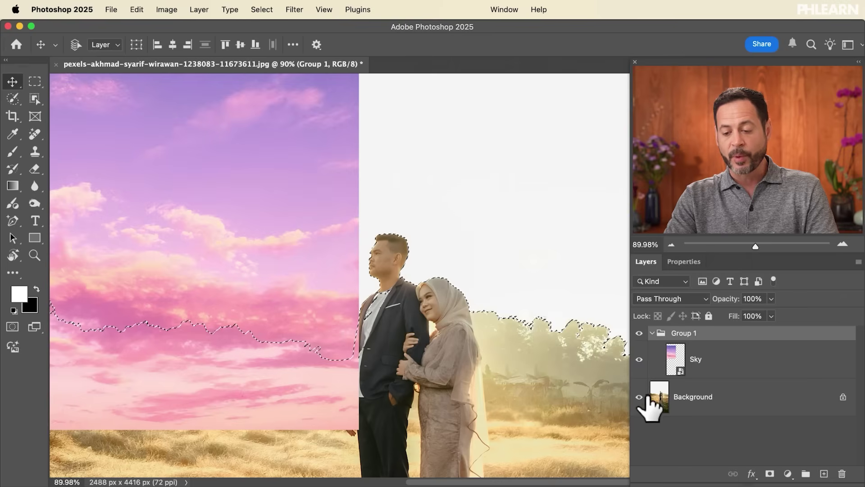
- Reselect the photo's sky from Background, mask Group 1 with it, and select the Sky layer
click(649, 399)
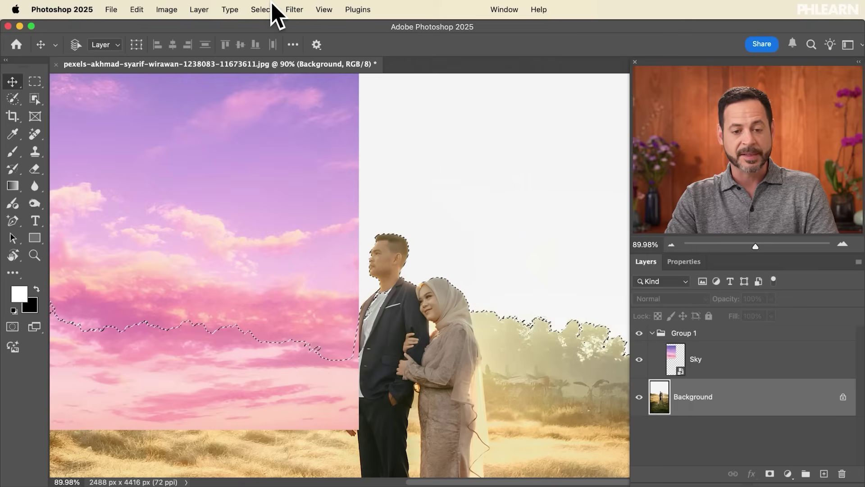
click(261, 9)
click(271, 158)
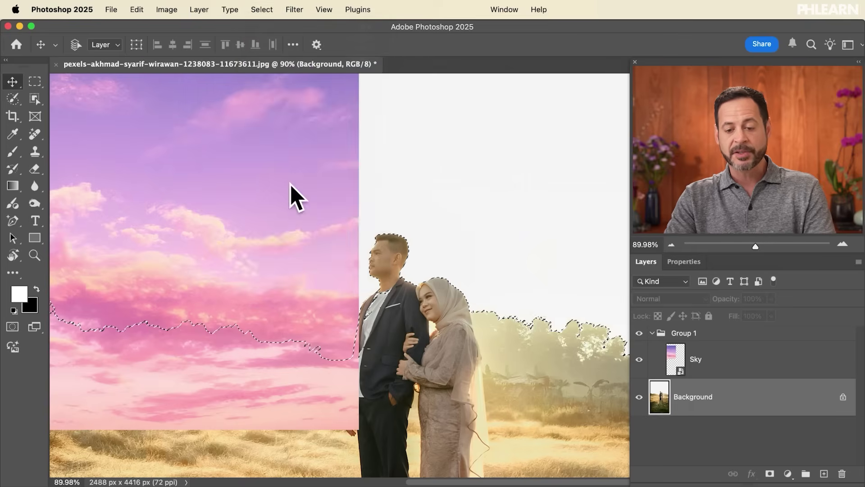
click(679, 339)
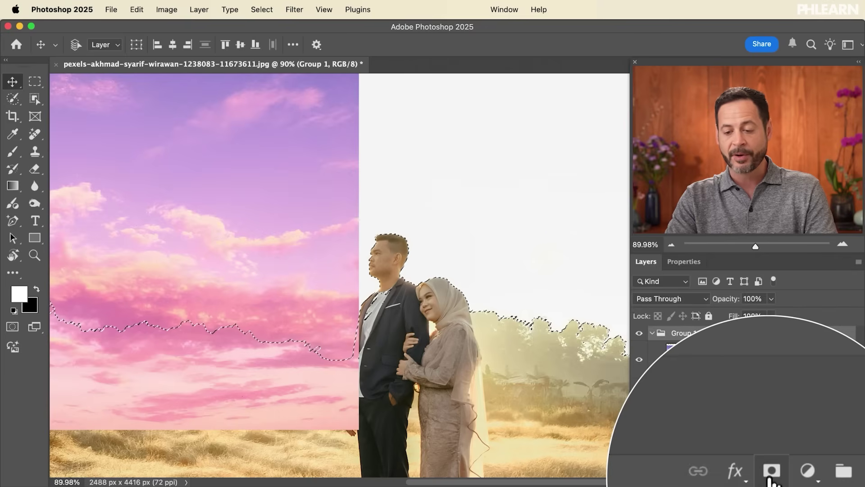
click(771, 470)
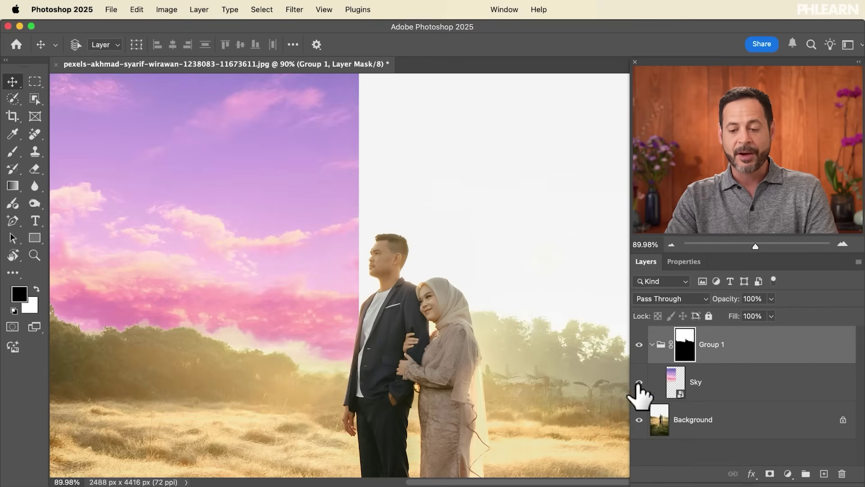
scroll(418, 248, down, 5)
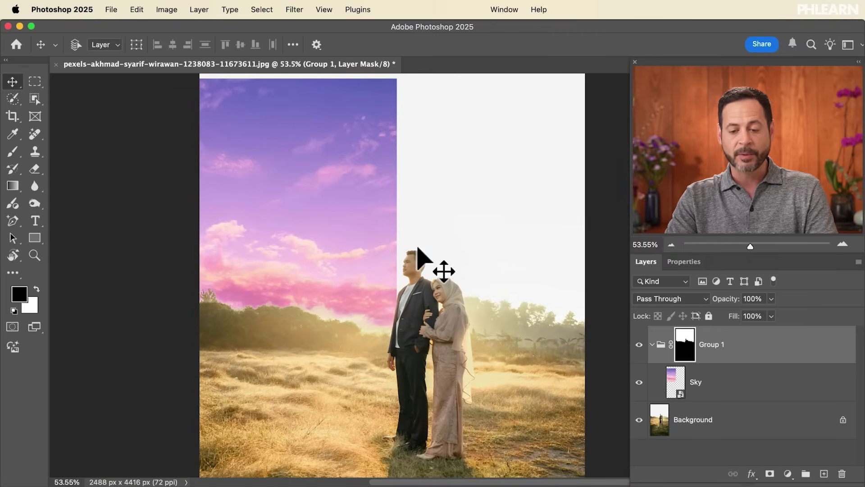
click(694, 393)
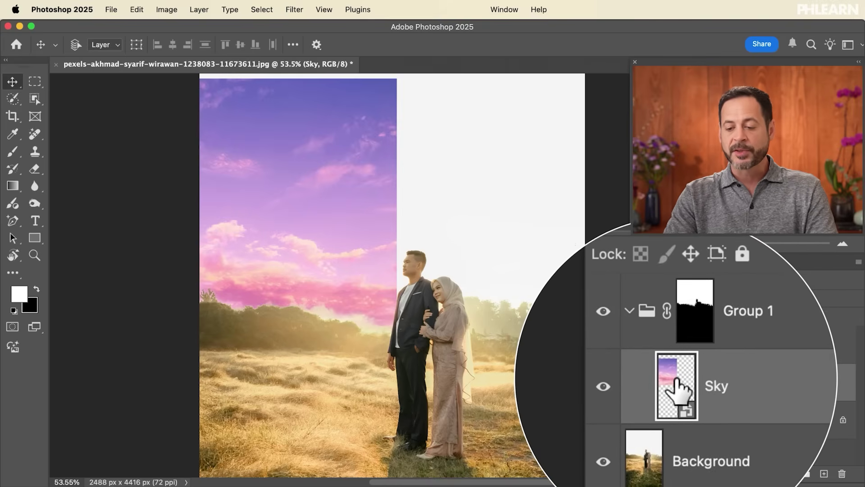
- Drag the sky layer up and to the right into position
drag(286, 265, 471, 243)
scroll(472, 253, down, 3)
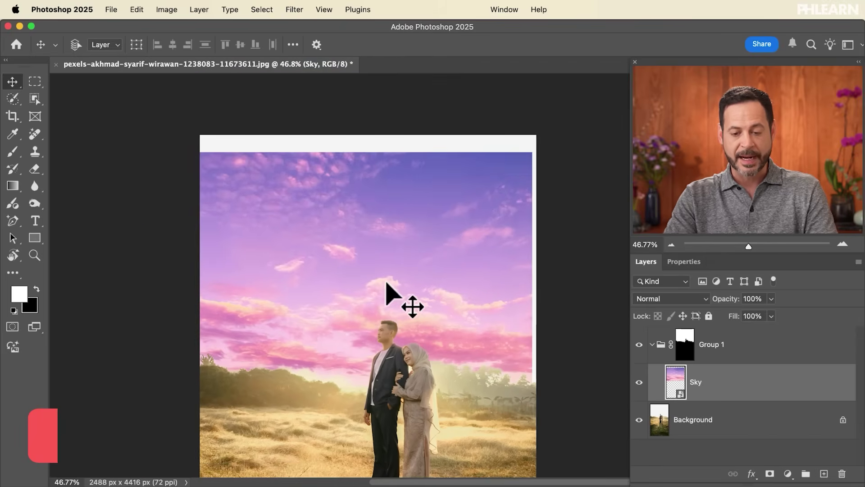
drag(386, 283, 396, 293)
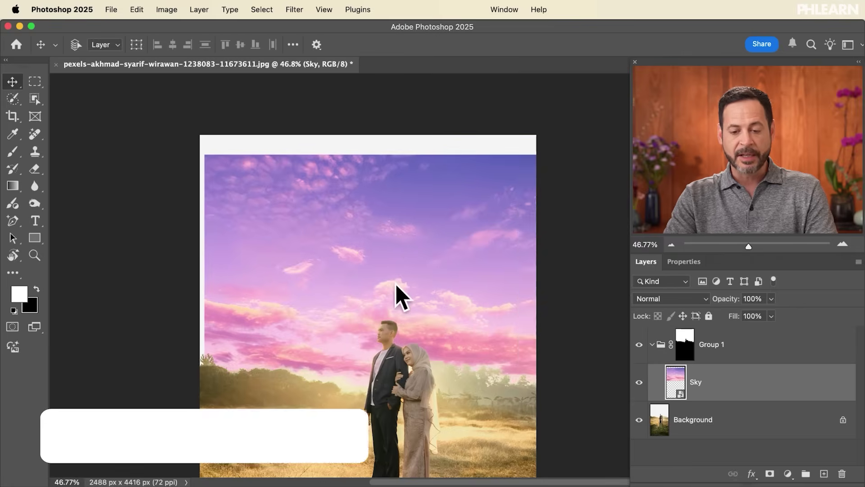
scroll(395, 289, up, 1)
- Free Transform the sky to 84.71% and raise it to fill the sky area
key(super+t)
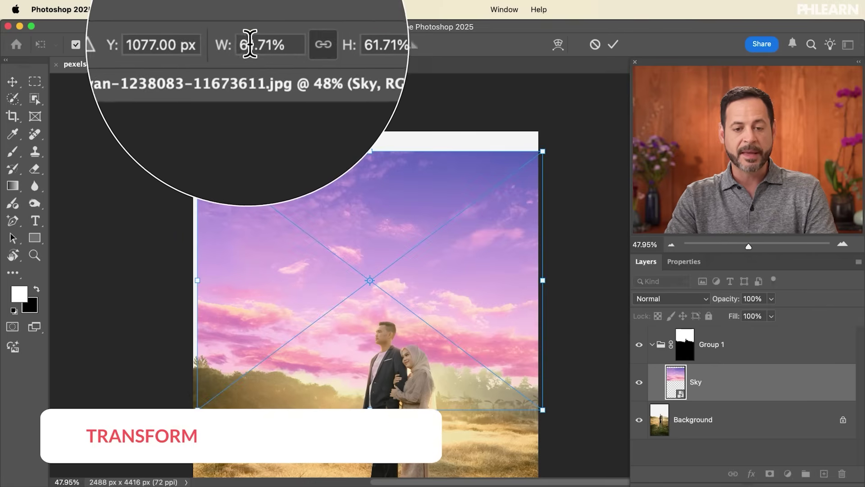
drag(299, 48, 310, 50)
drag(425, 272, 450, 245)
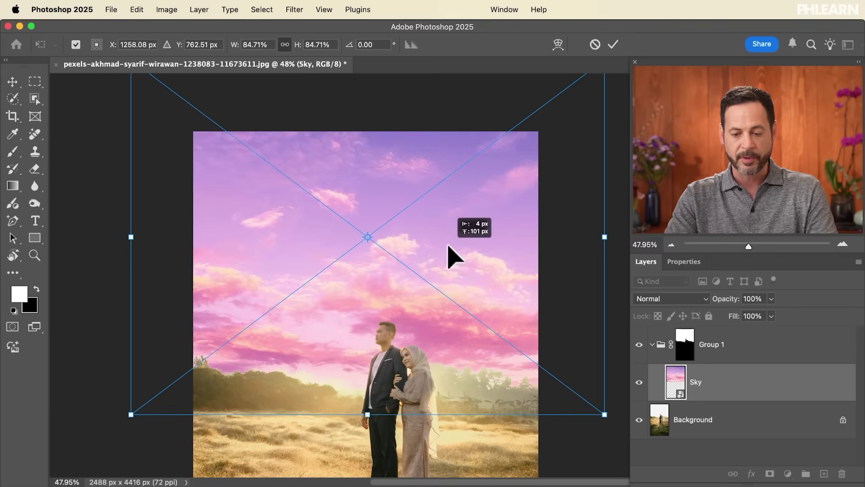
key(Return)
scroll(449, 253, up, 5)
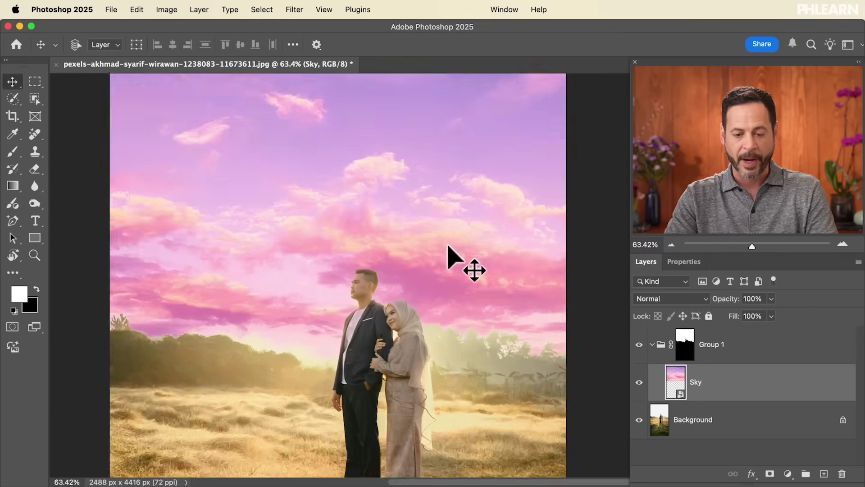
scroll(378, 247, left, 3)
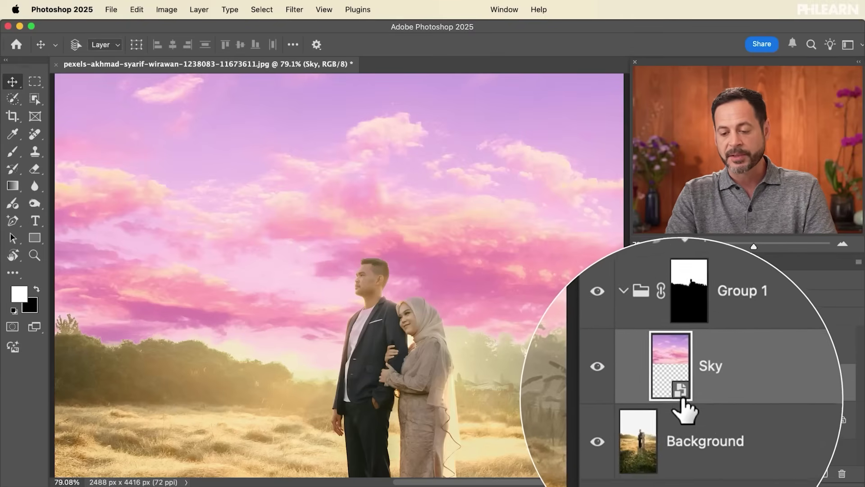
- Convert the Sky layer to a Smart Object via Layer > Smart Objects
key(super+Tab)
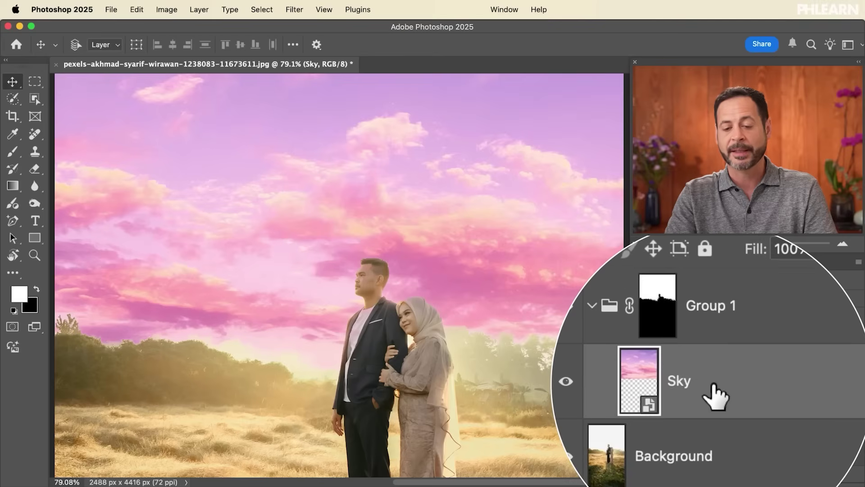
click(205, 13)
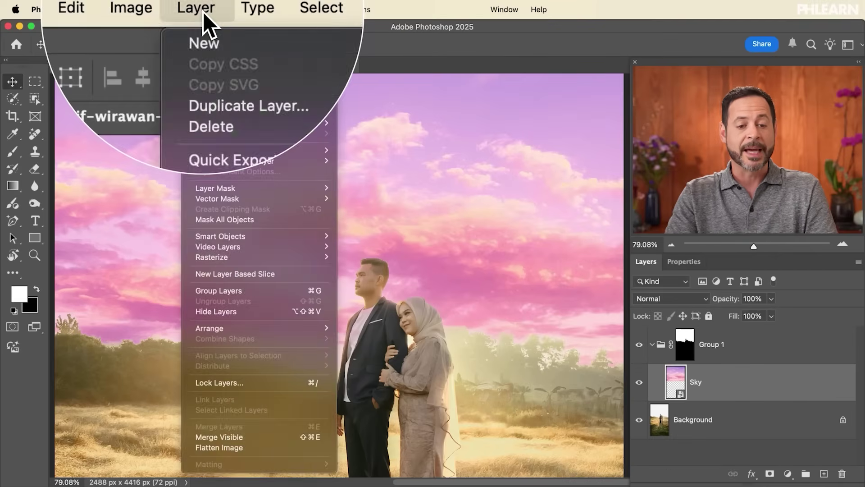
mouse_move(245, 238)
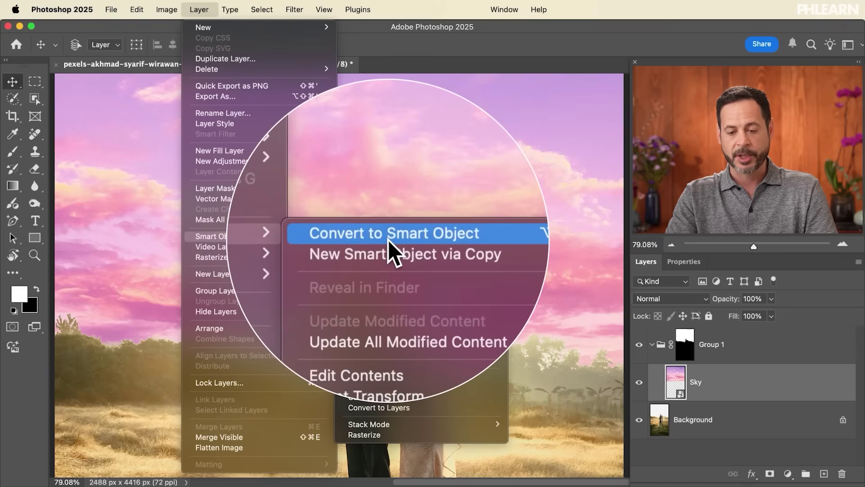
click(388, 237)
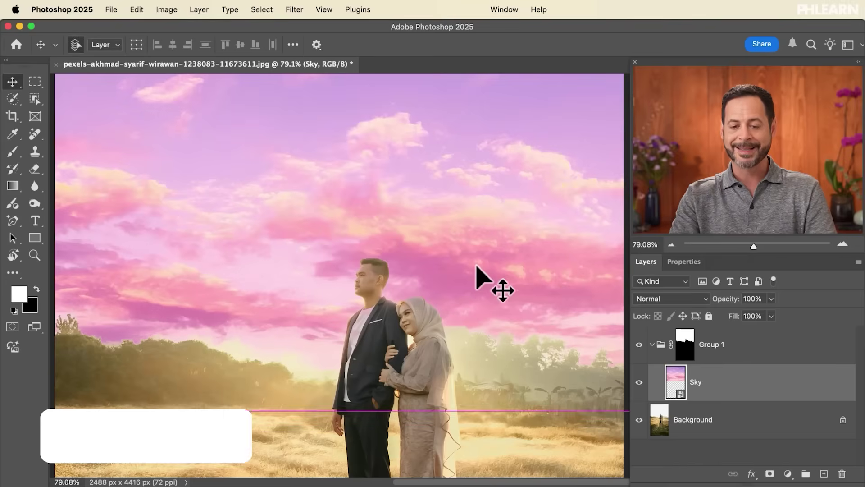
- Apply a Levels smart filter to the sky with midtones raised to 2.97
key(cmd+l)
key(Escape)
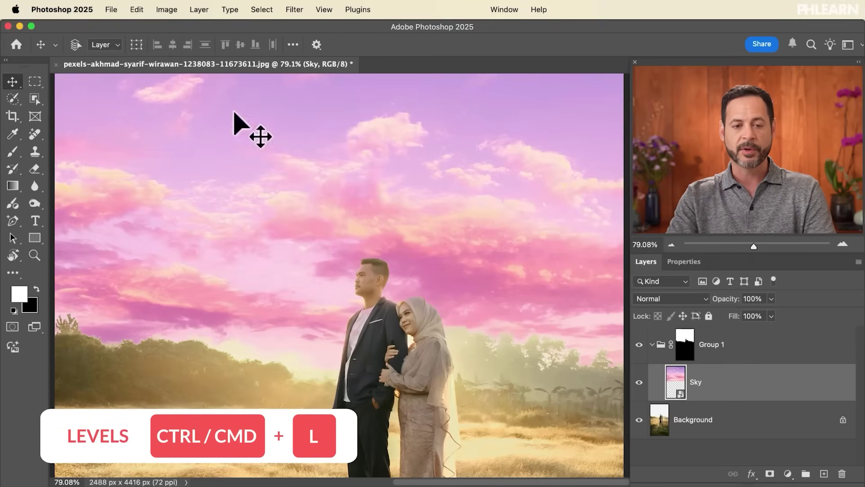
click(167, 9)
mouse_move(183, 39)
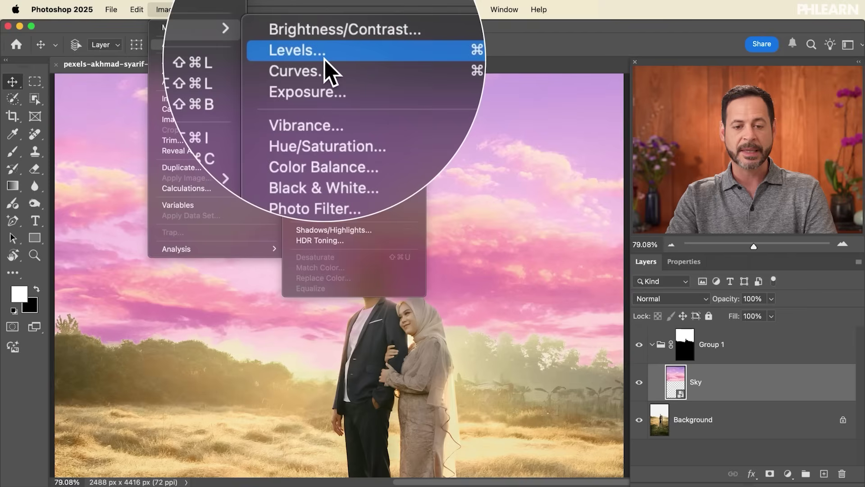
click(325, 59)
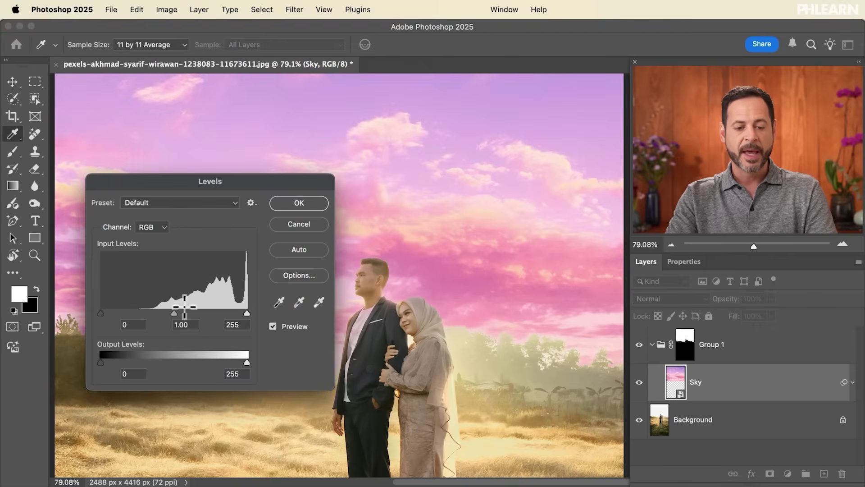
drag(174, 312, 120, 310)
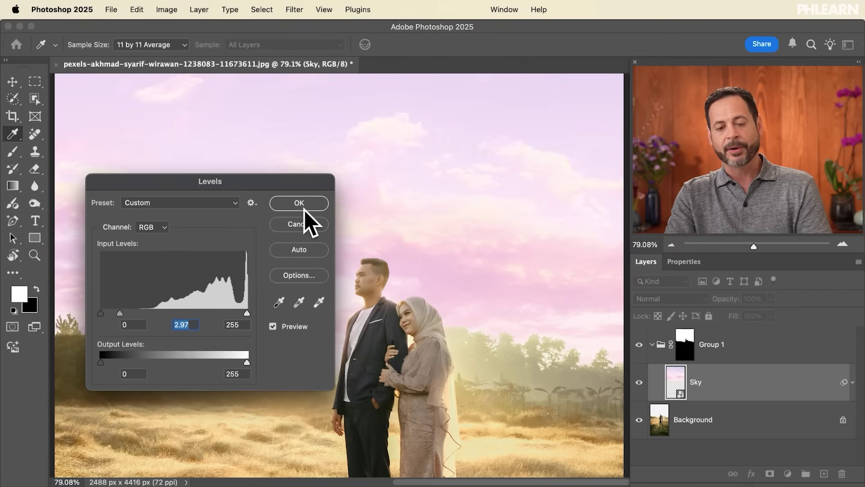
click(305, 205)
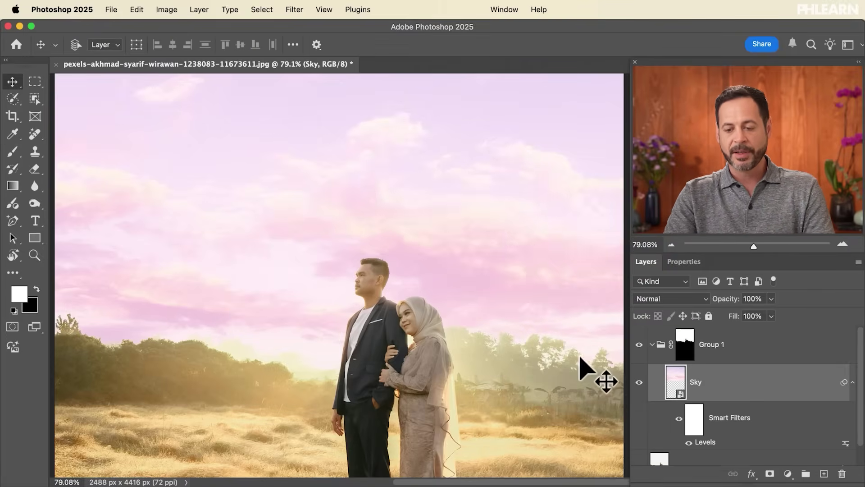
- Toggle Group 1 and the Levels filter off and on to compare, then open Image > Adjustments
click(639, 344)
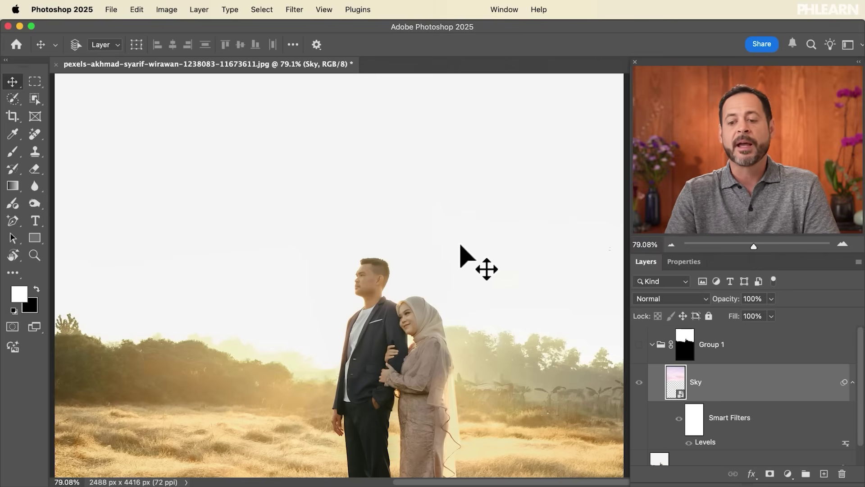
click(639, 344)
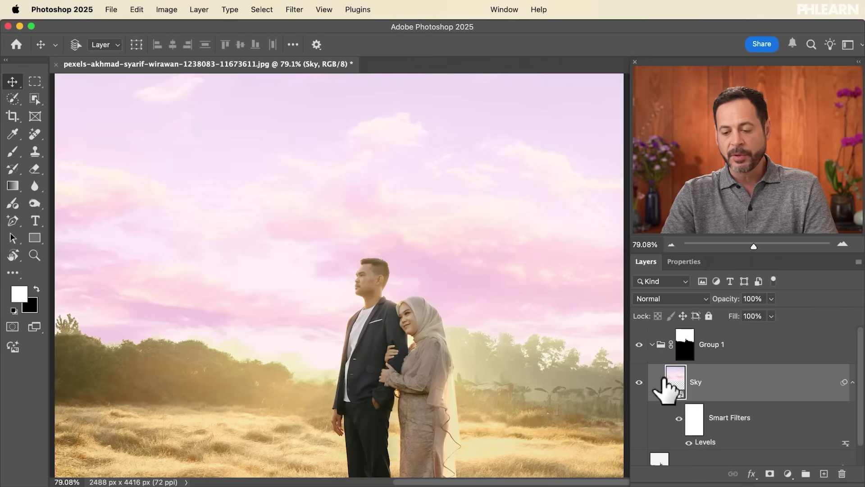
click(688, 442)
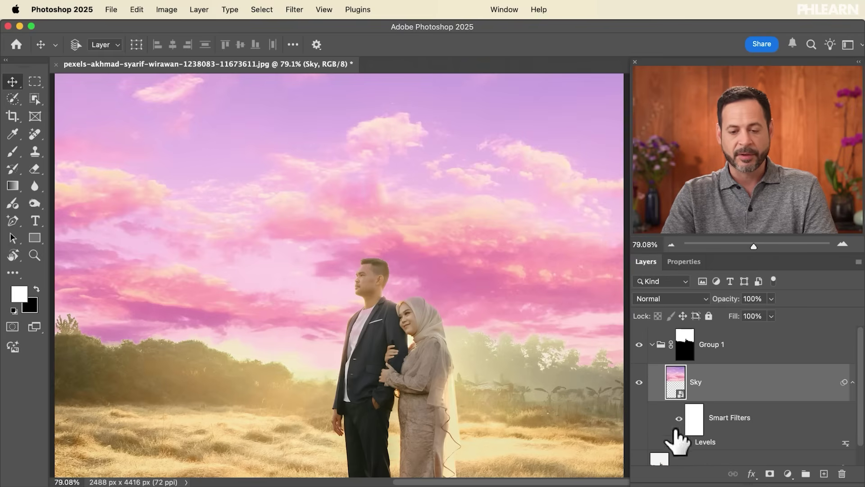
click(682, 443)
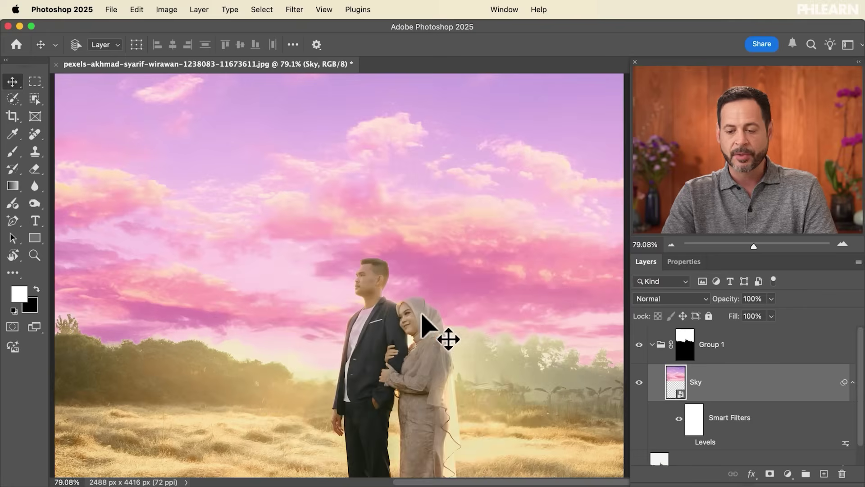
click(688, 443)
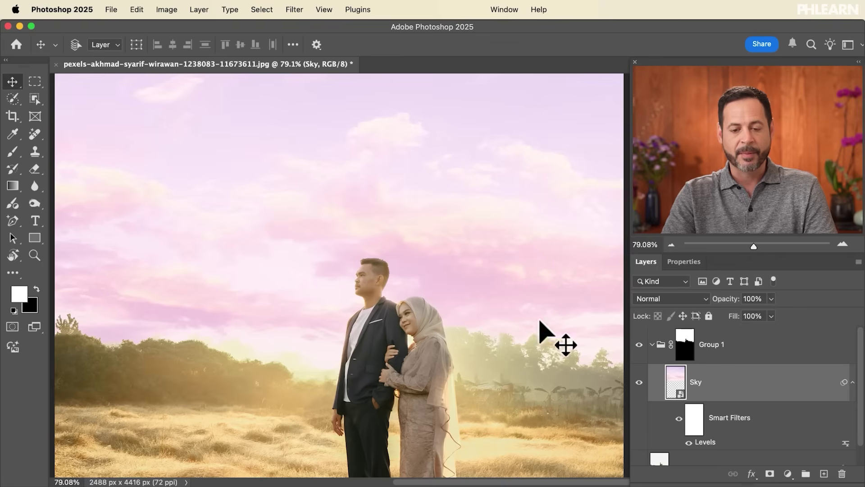
scroll(525, 283, down, 1)
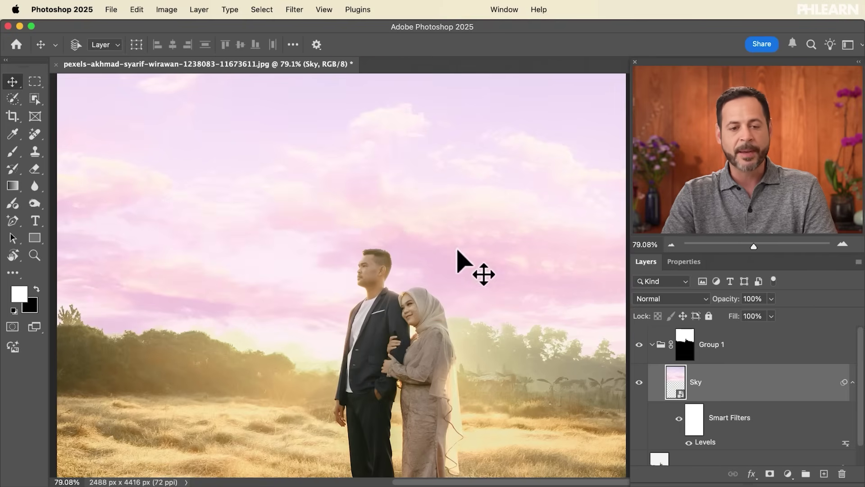
click(167, 9)
mouse_move(190, 42)
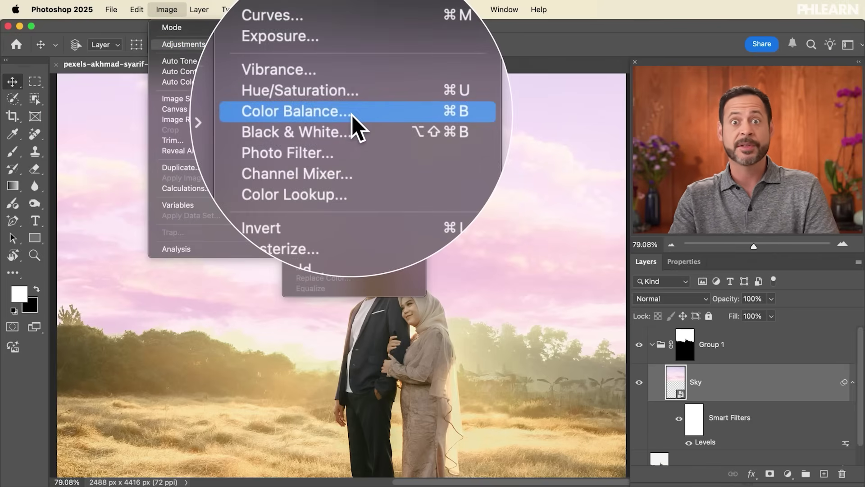
- Open Color Balance and shift the sky's midtones toward yellow, green and red
click(352, 115)
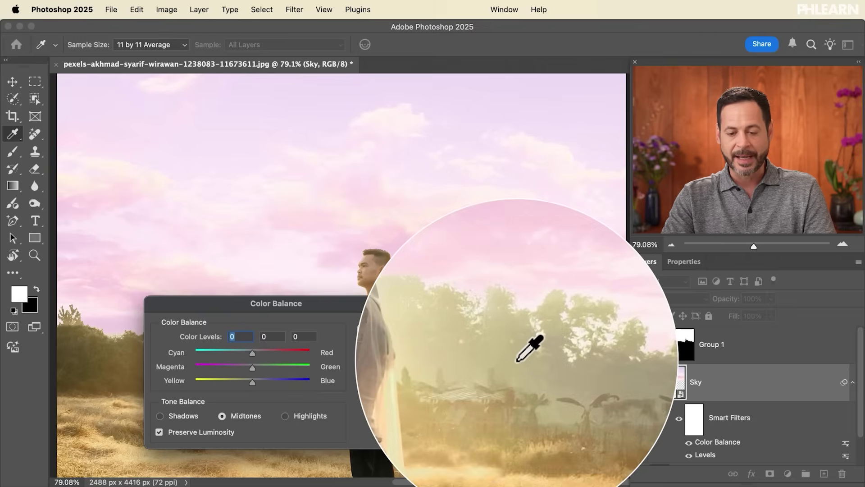
drag(253, 383, 180, 377)
drag(254, 367, 273, 353)
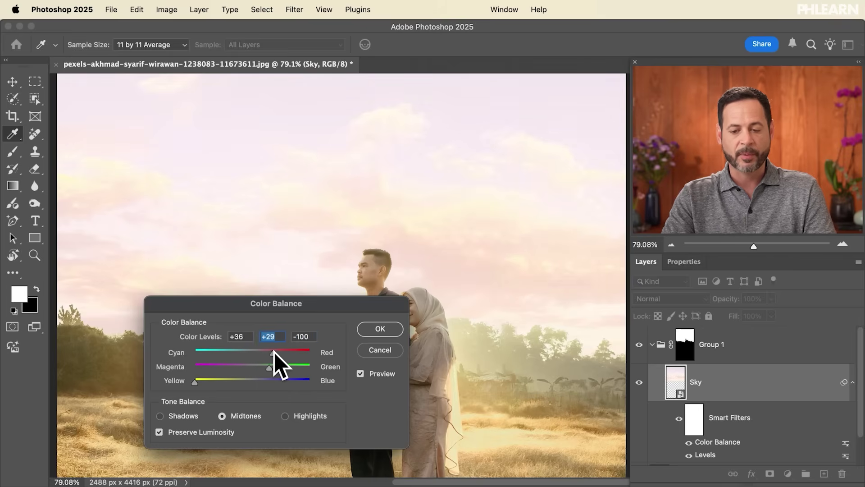
drag(299, 349, 297, 348)
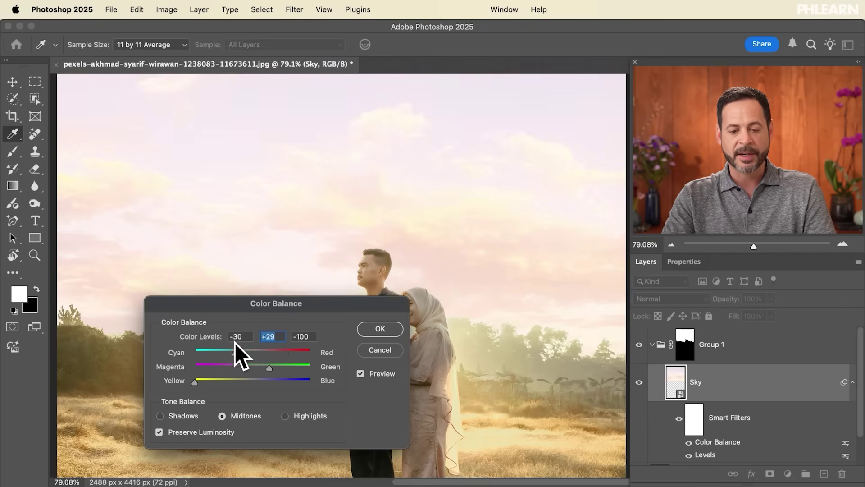
click(268, 352)
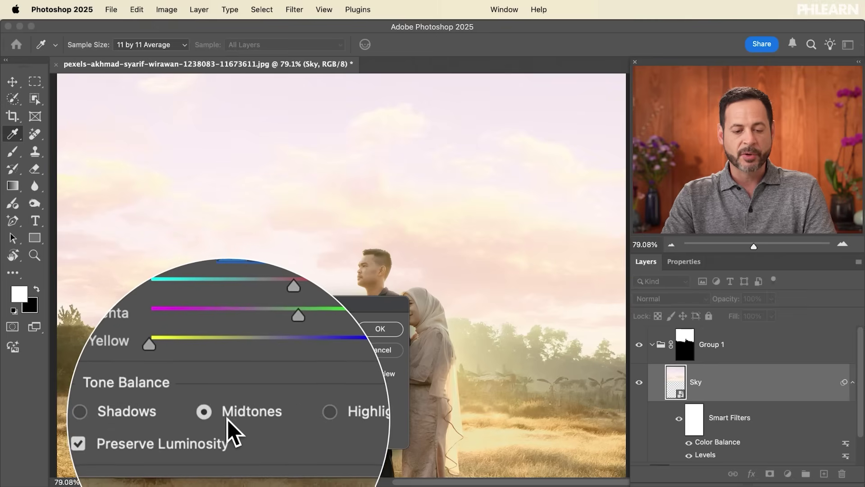
- Pull highlights toward cyan, set shadows to +20, +10, -35, and apply the filter
click(285, 415)
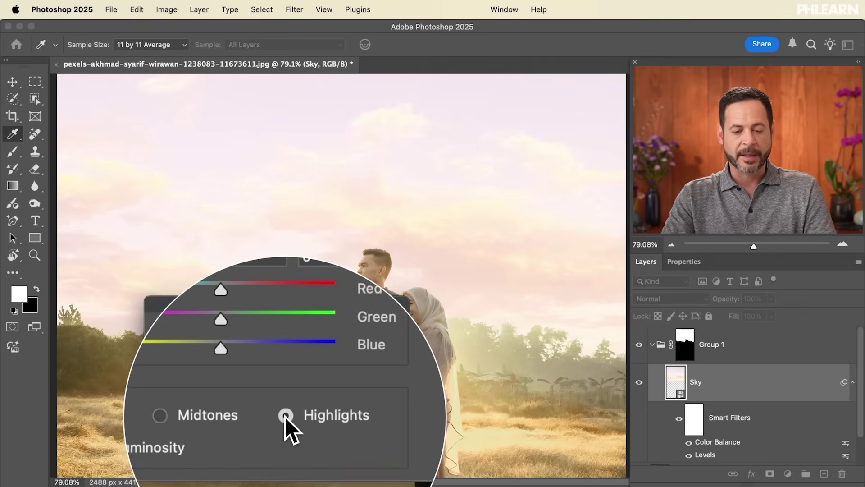
mouse_move(253, 353)
mouse_down()
mouse_move(199, 351)
mouse_move(258, 348)
mouse_move(244, 348)
mouse_move(253, 348)
mouse_move(254, 366)
mouse_move(265, 365)
mouse_move(247, 367)
mouse_move(264, 382)
mouse_move(246, 382)
mouse_move(260, 369)
mouse_move(249, 353)
mouse_up()
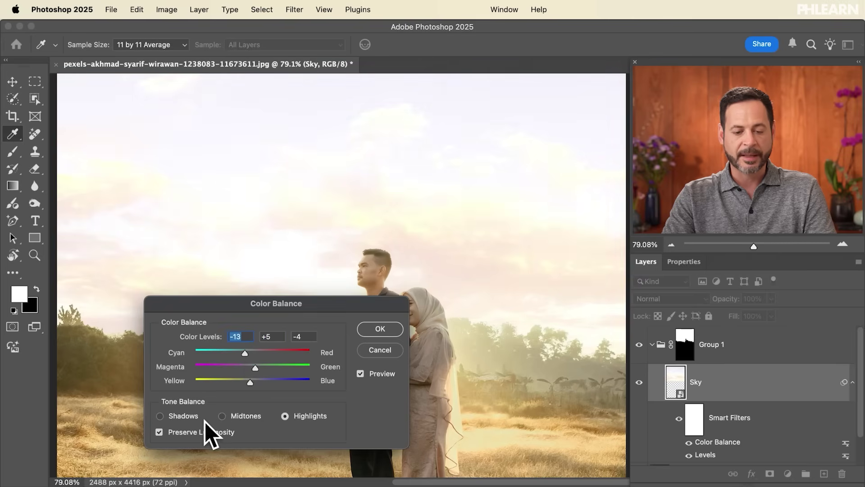
click(185, 417)
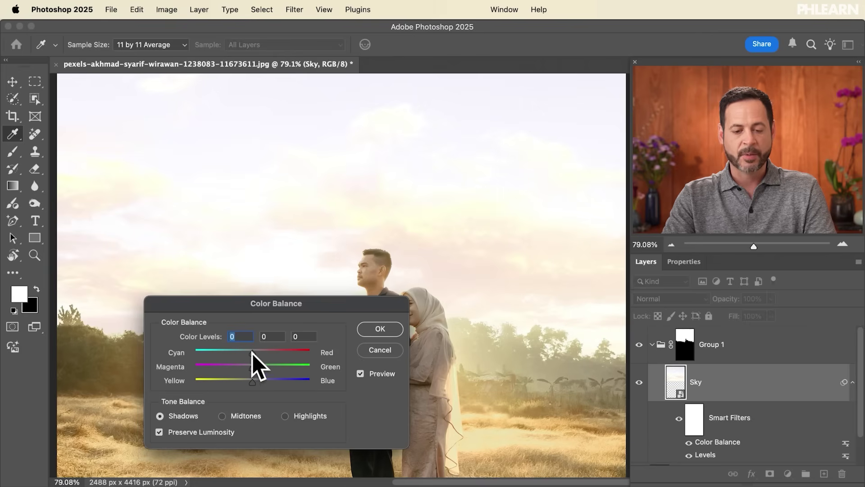
drag(253, 353, 232, 379)
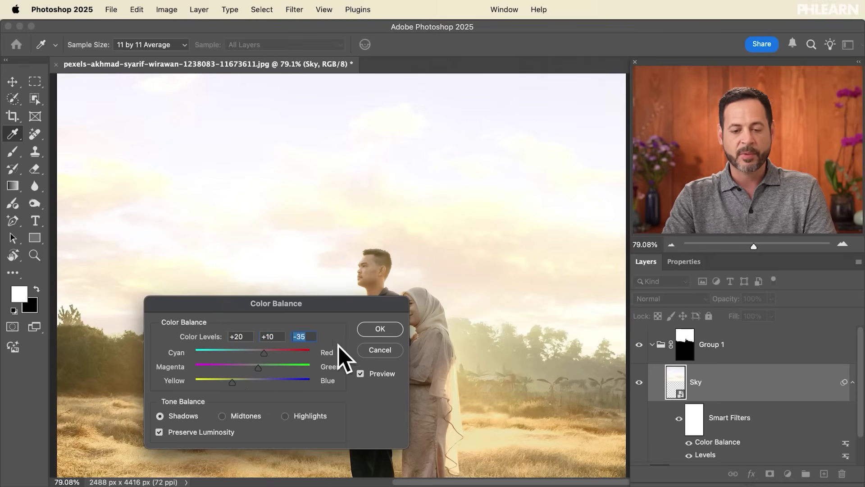
click(378, 331)
mouse_move(456, 374)
mouse_down()
mouse_move(452, 347)
mouse_move(458, 370)
mouse_up()
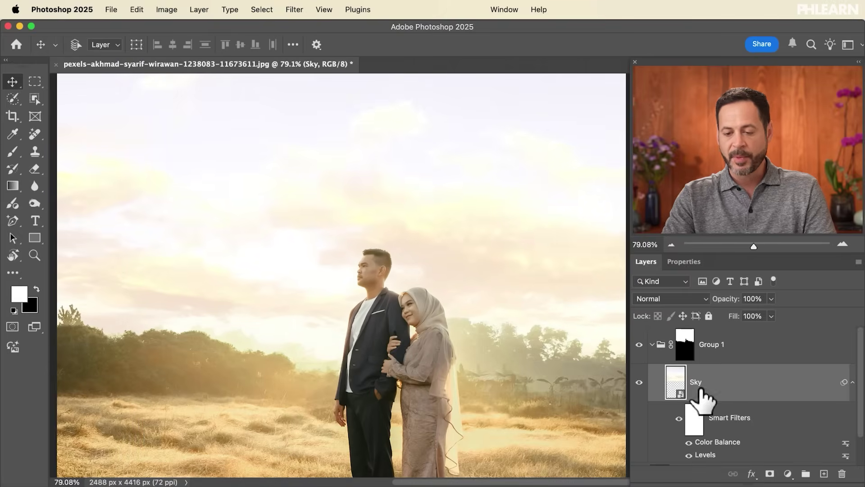
drag(541, 396, 521, 372)
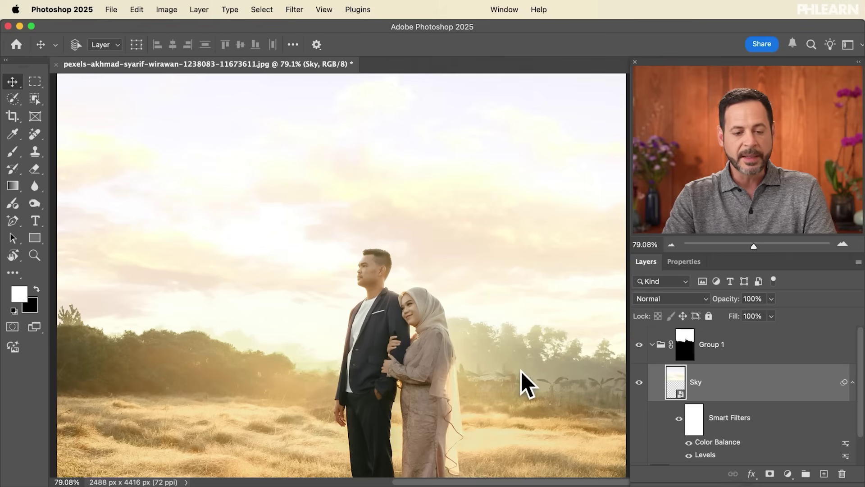
scroll(728, 387, down, 1)
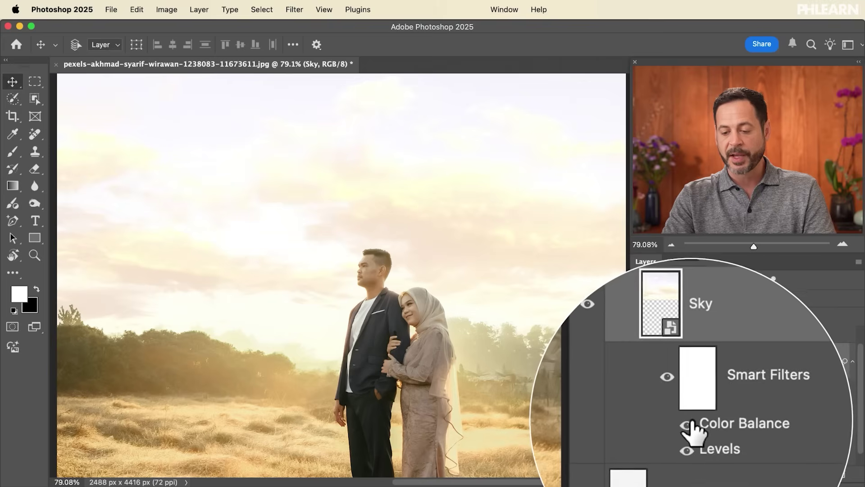
click(688, 425)
click(689, 423)
click(690, 423)
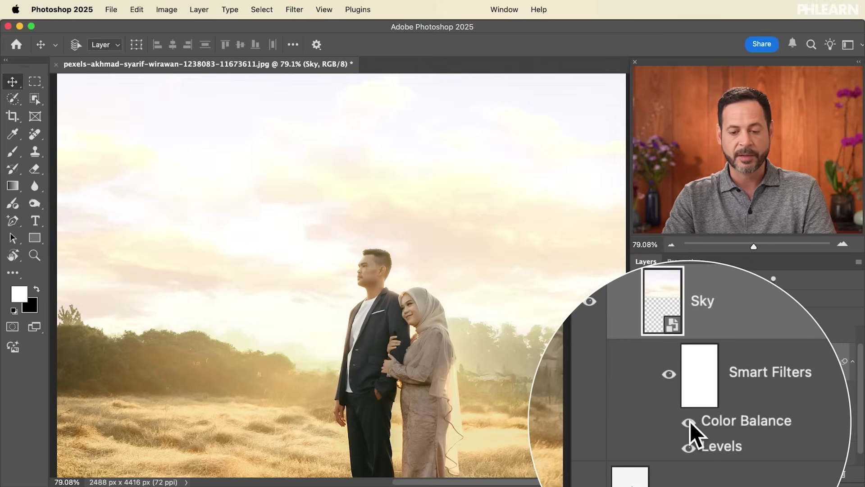
click(689, 424)
click(689, 423)
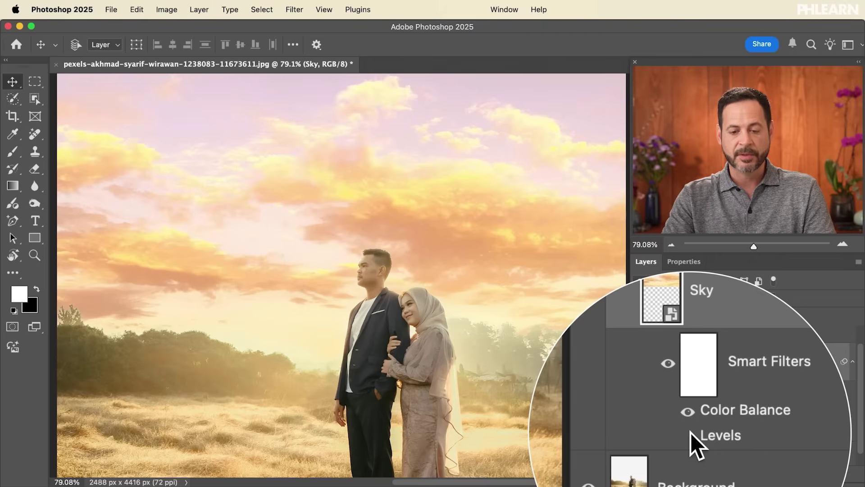
click(690, 434)
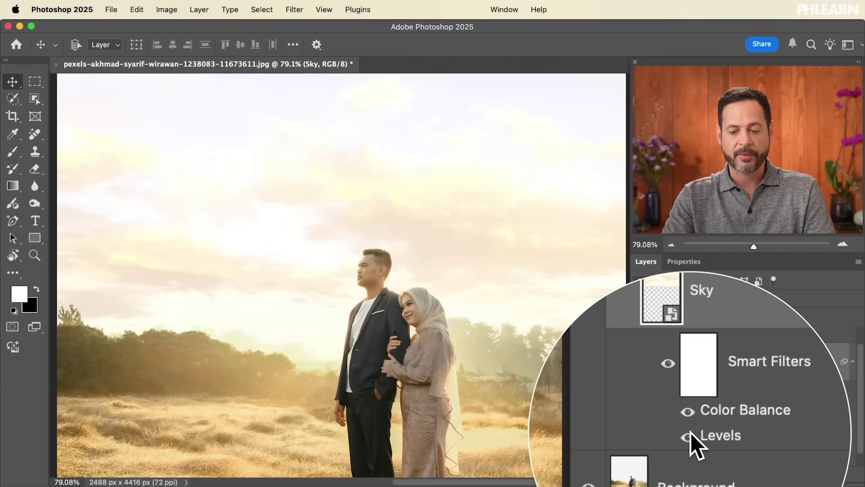
click(689, 434)
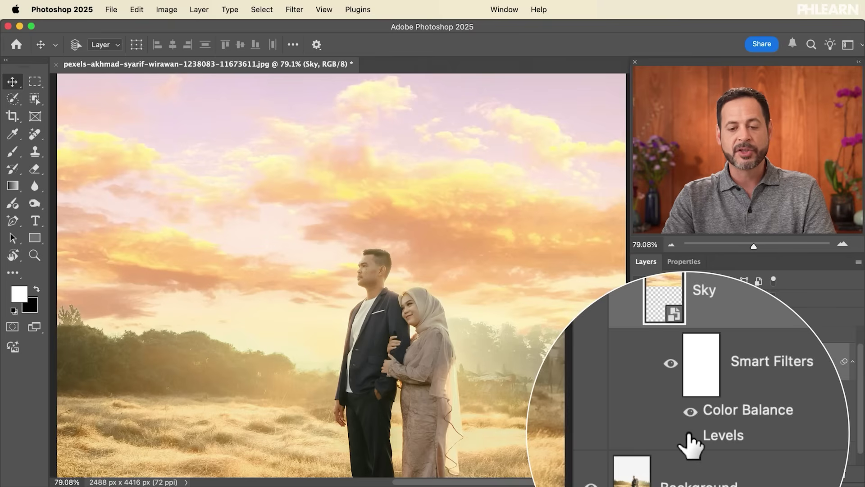
click(689, 433)
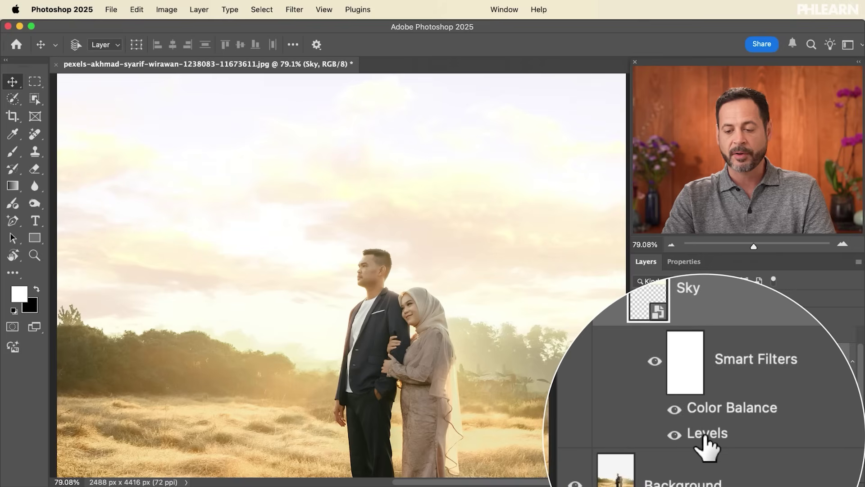
double_click(705, 434)
- Raise the Levels filter midtones to 3.45 and confirm
drag(169, 312, 120, 315)
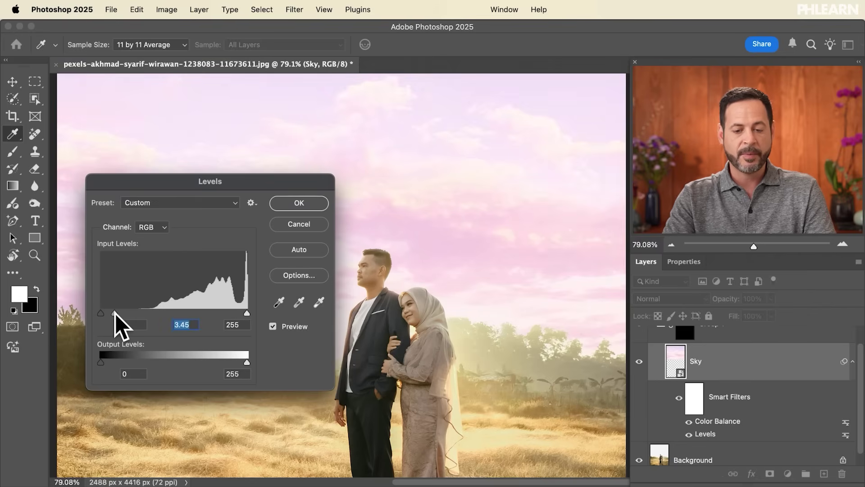
click(305, 207)
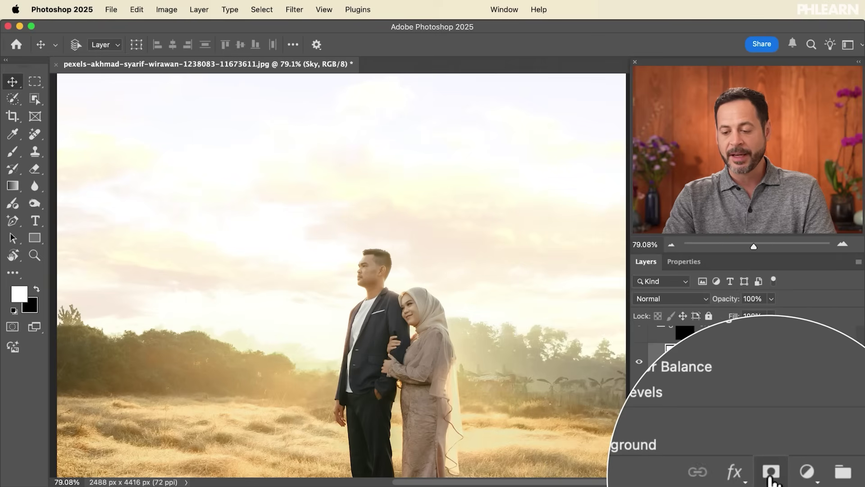
- Add a layer mask to Sky and set up a black-to-white Linear gradient for it
click(770, 473)
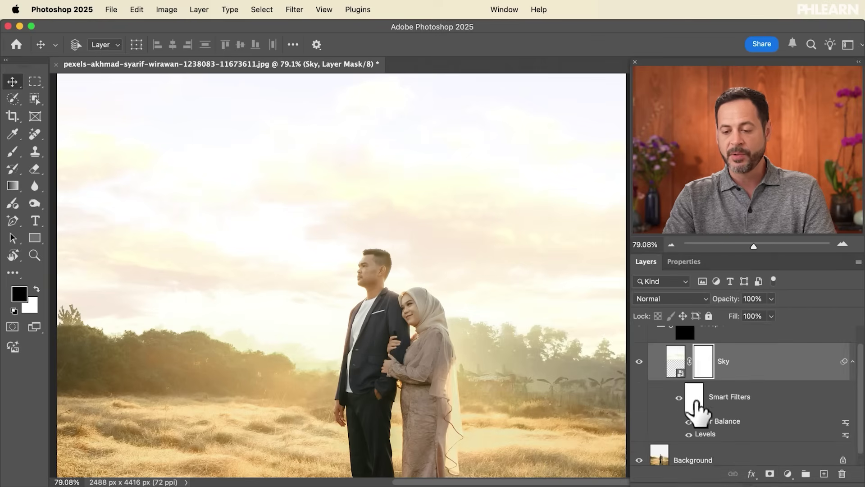
click(669, 368)
click(699, 363)
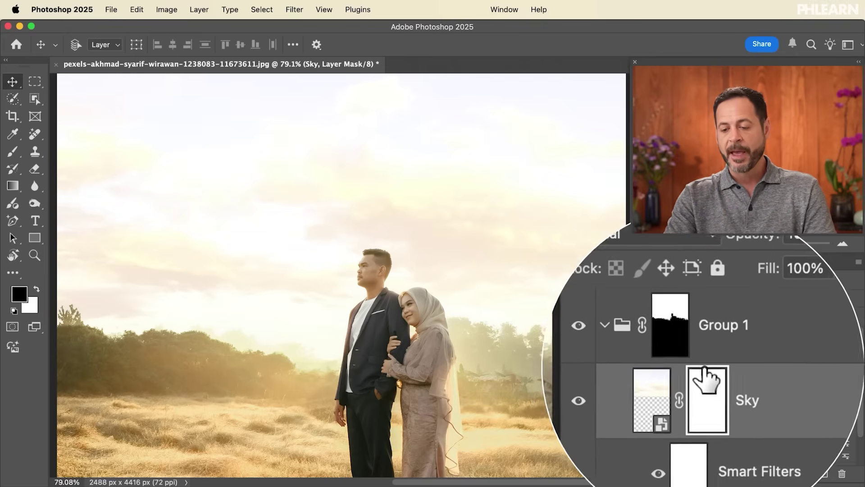
key(g)
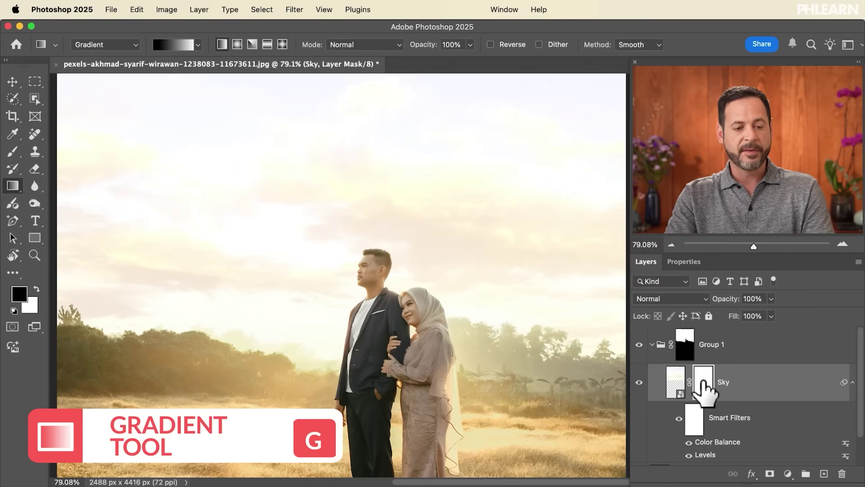
right_click(17, 185)
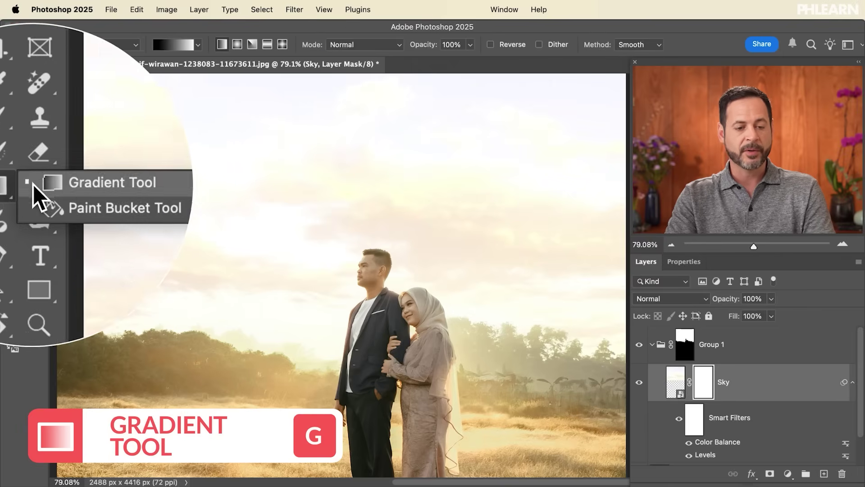
click(36, 185)
click(114, 42)
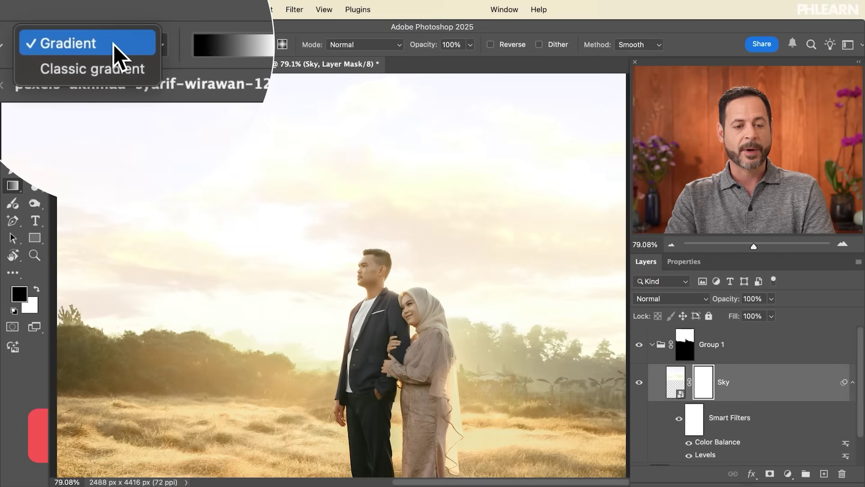
click(114, 44)
click(197, 44)
click(124, 85)
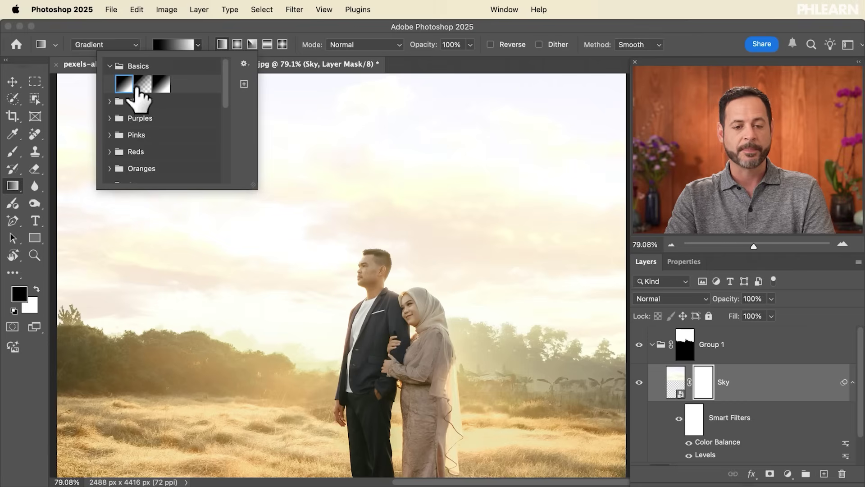
click(221, 46)
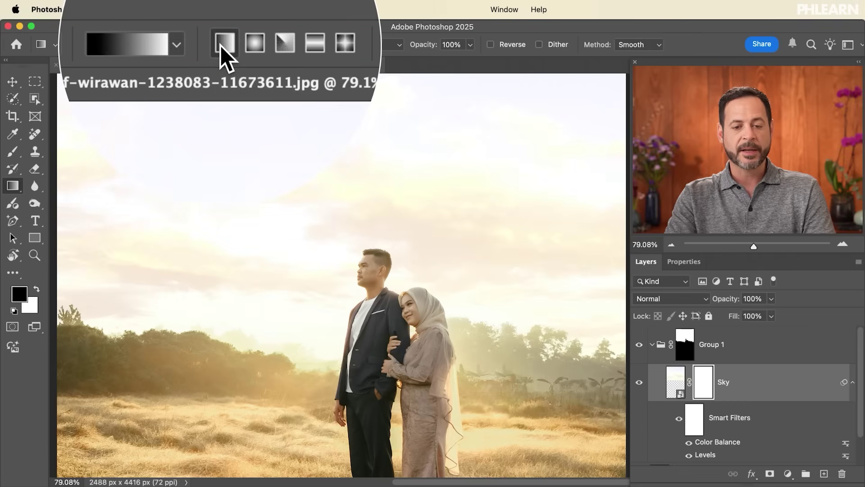
- Drag the gradient vertically on the mask so the sky fades out just below the horizon
mouse_move(314, 291)
mouse_down()
mouse_move(307, 228)
mouse_move(315, 160)
mouse_move(315, 356)
mouse_move(303, 189)
mouse_move(300, 420)
mouse_move(309, 158)
mouse_move(312, 185)
mouse_up()
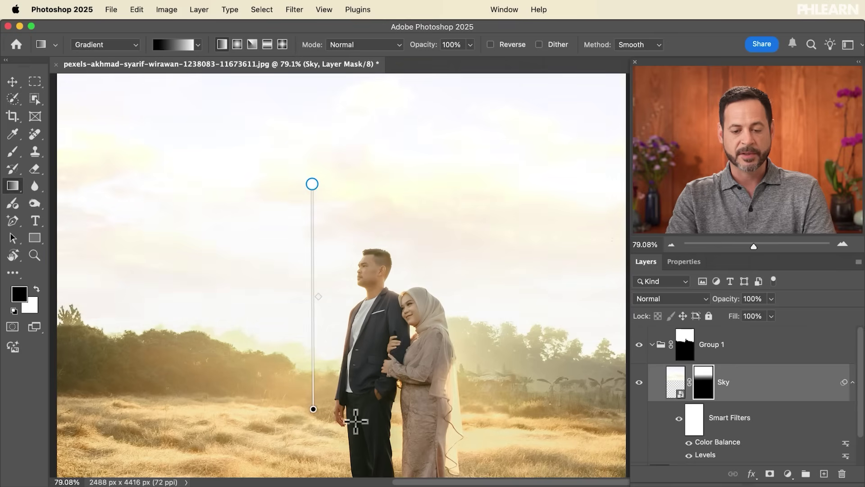
drag(314, 411, 312, 277)
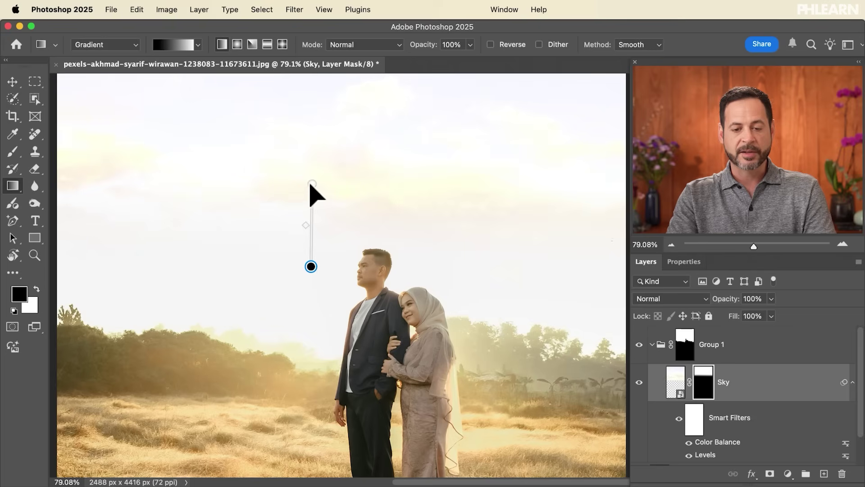
drag(310, 266, 309, 332)
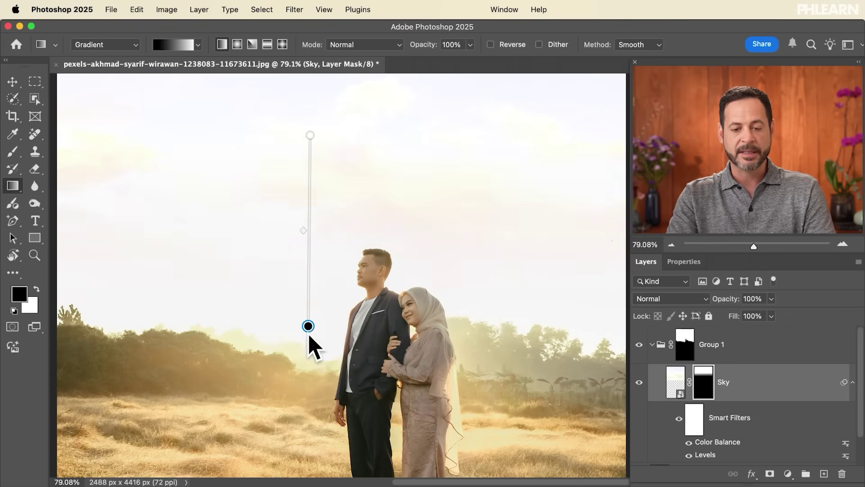
mouse_move(312, 422)
mouse_down()
mouse_move(307, 439)
mouse_move(312, 416)
mouse_up()
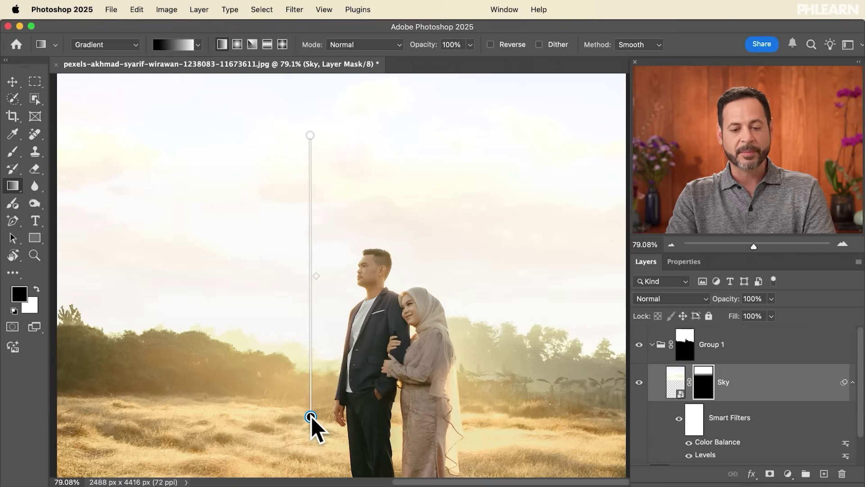
drag(311, 136, 301, 223)
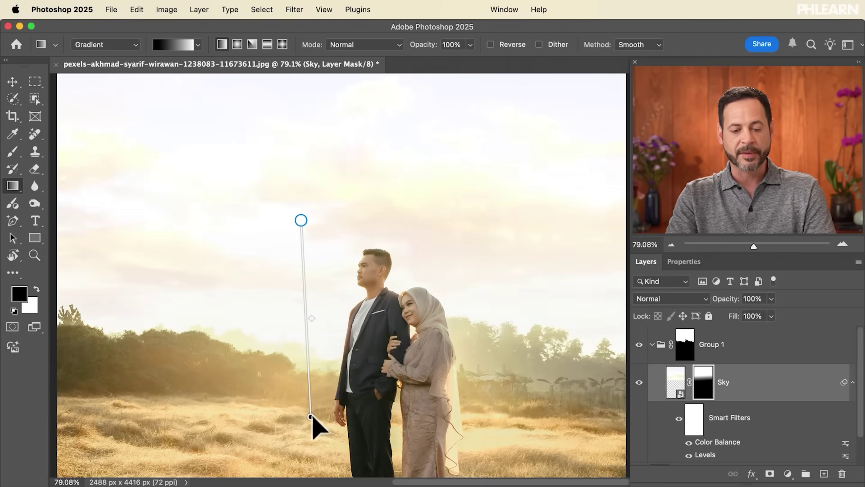
drag(310, 408, 305, 415)
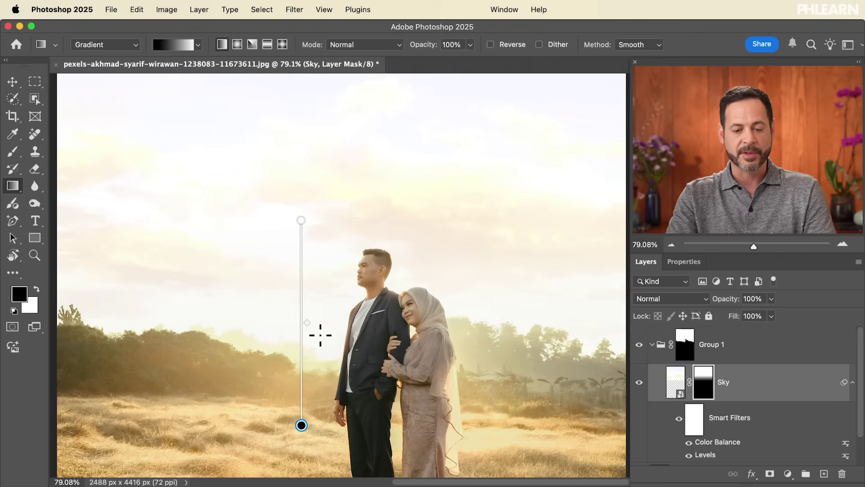
- Lower the Blue channel's output whites in the sky's Levels filter to turn the sky yellow
double_click(704, 454)
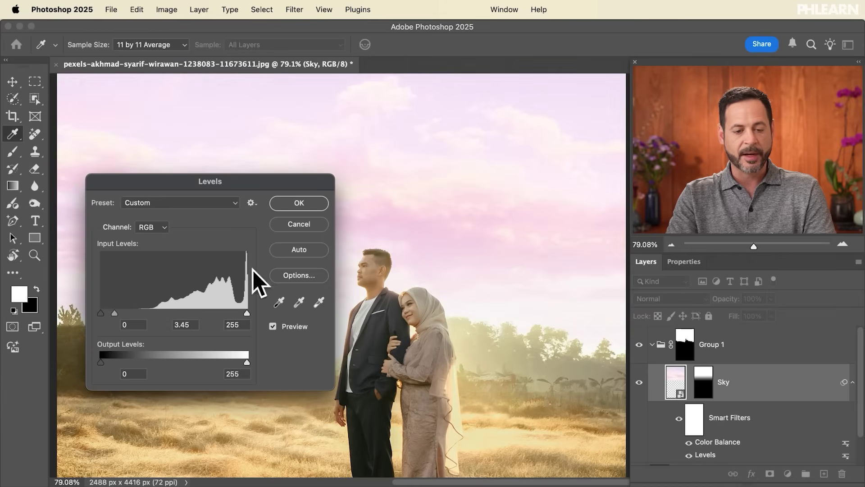
click(150, 231)
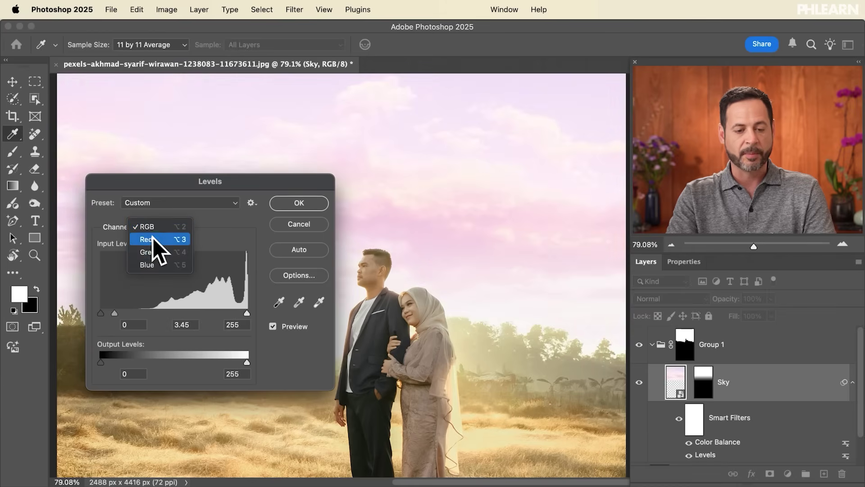
click(159, 264)
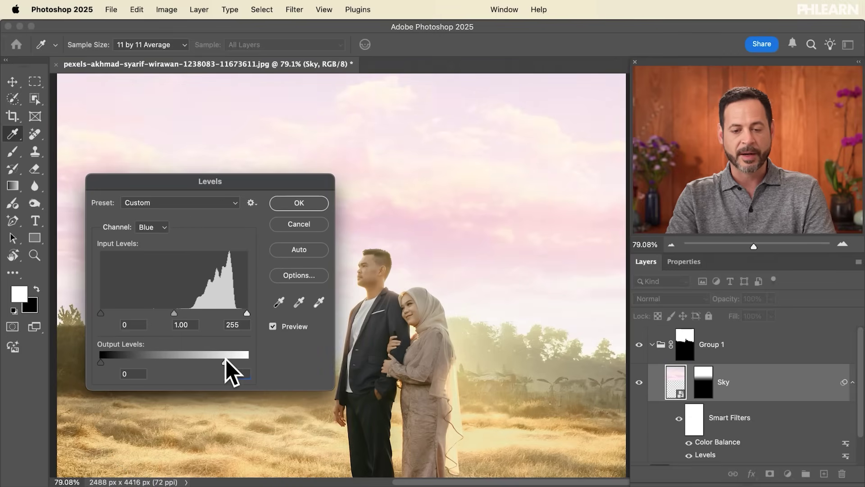
click(298, 203)
key(g)
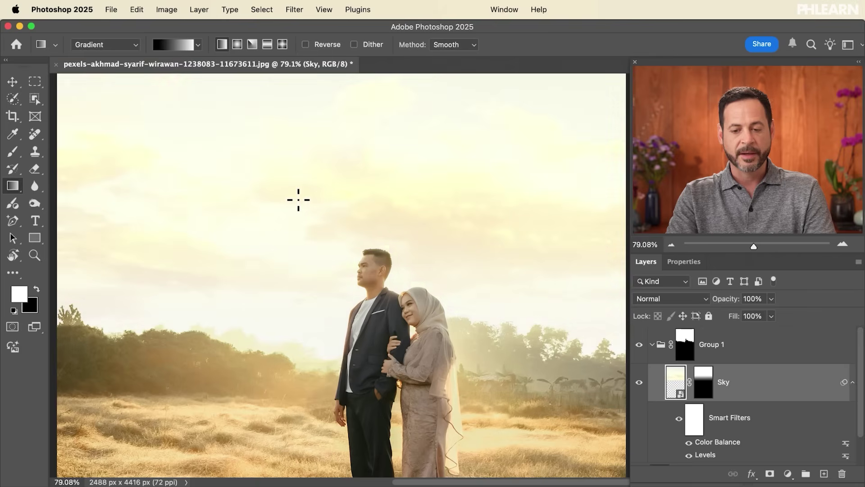
- Hide and then restore all of the sky's smart filters to compare the look
click(679, 419)
scroll(477, 220, down, 2)
scroll(477, 220, down, 2)
scroll(477, 220, up, 3)
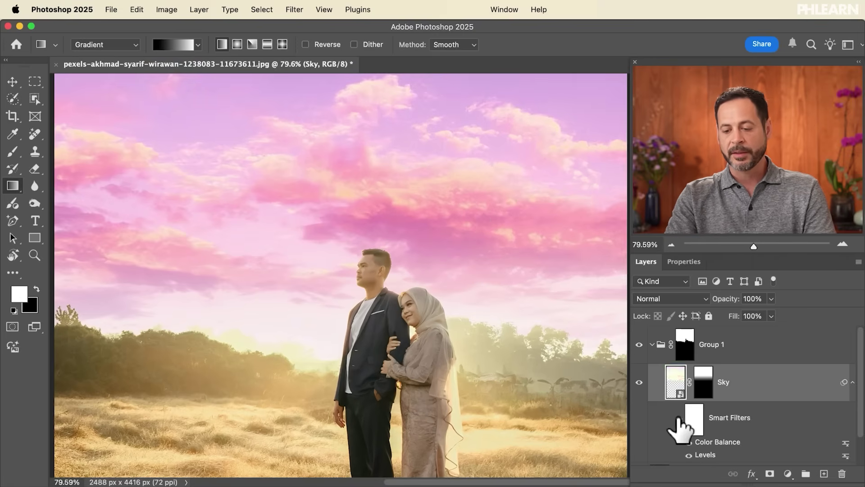
click(678, 418)
- Compare Levels and Color Balance individually, leave both on, and unlink Sky from its mask
click(688, 455)
click(689, 455)
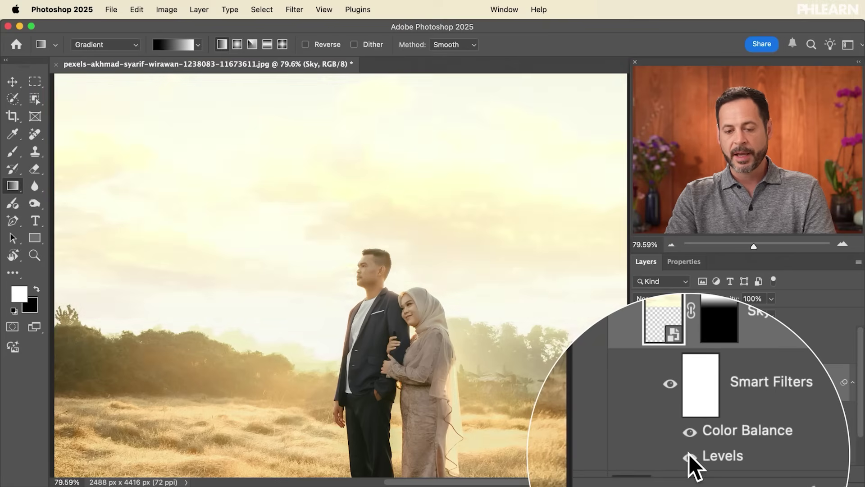
click(688, 442)
click(688, 443)
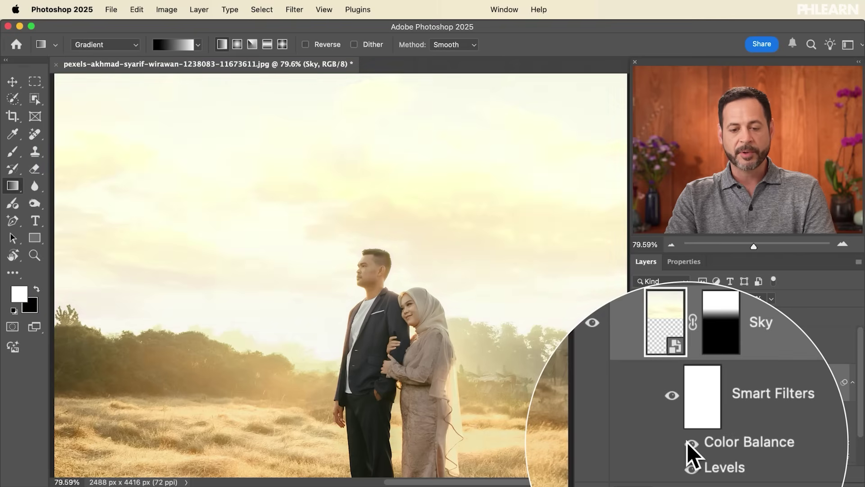
click(687, 443)
click(688, 442)
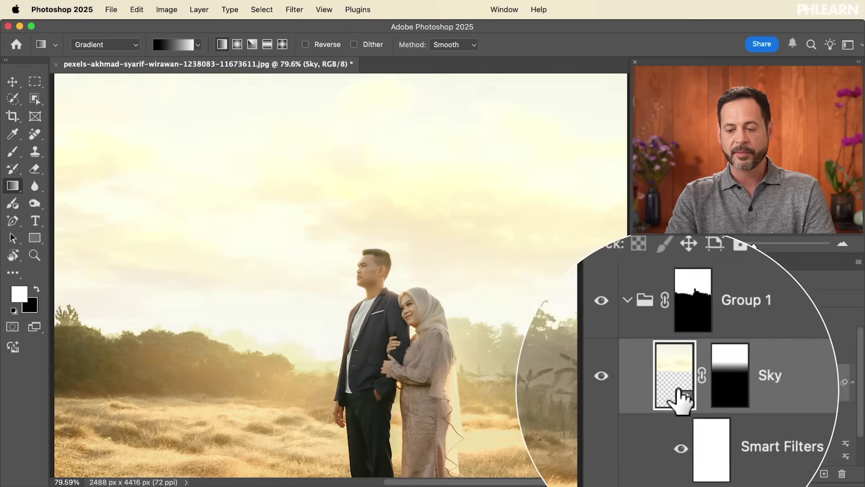
click(690, 381)
- Move the sky image and enlarge it to about 100.71%
key(v)
drag(396, 319, 421, 328)
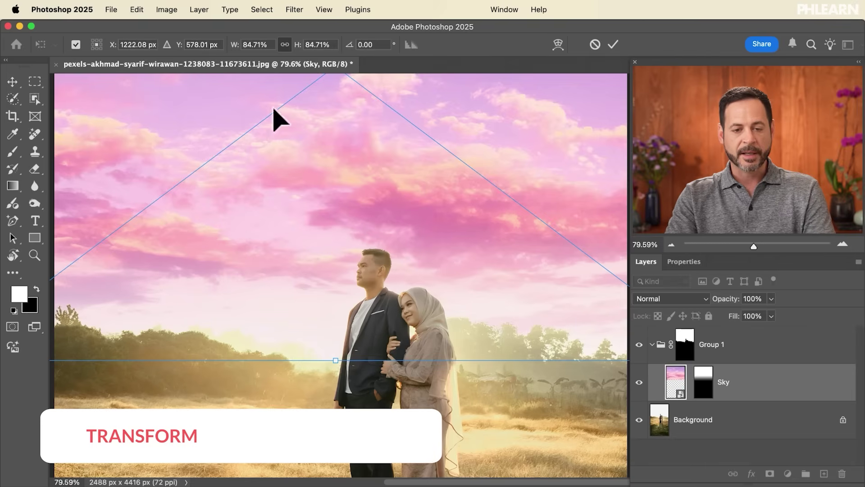
drag(299, 46, 308, 46)
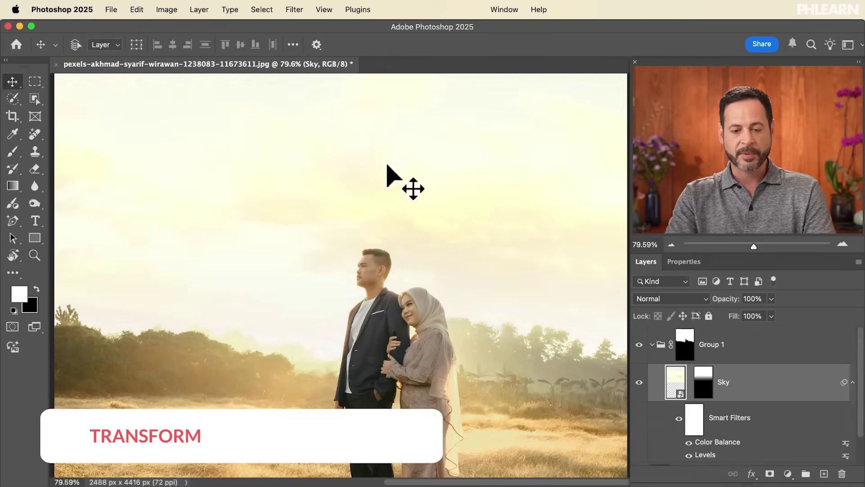
drag(386, 174, 362, 220)
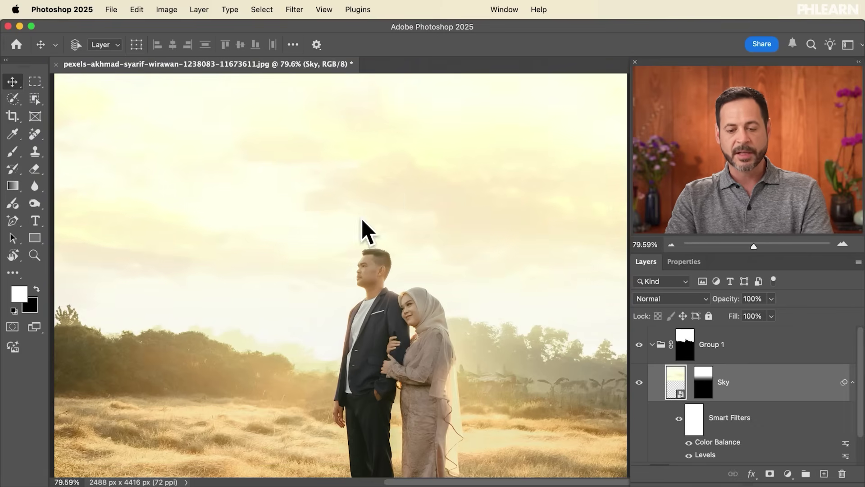
- Enable the Contextual Task Bar and flip the sky layer horizontally
key(ctrl+t)
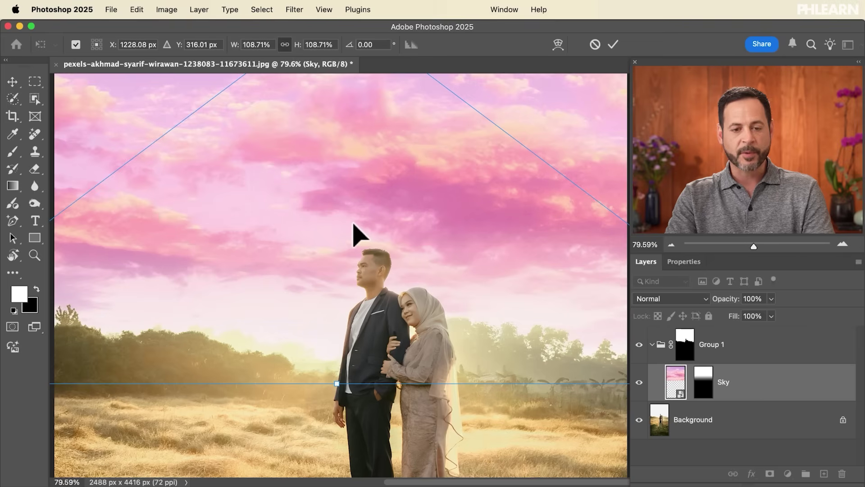
click(493, 9)
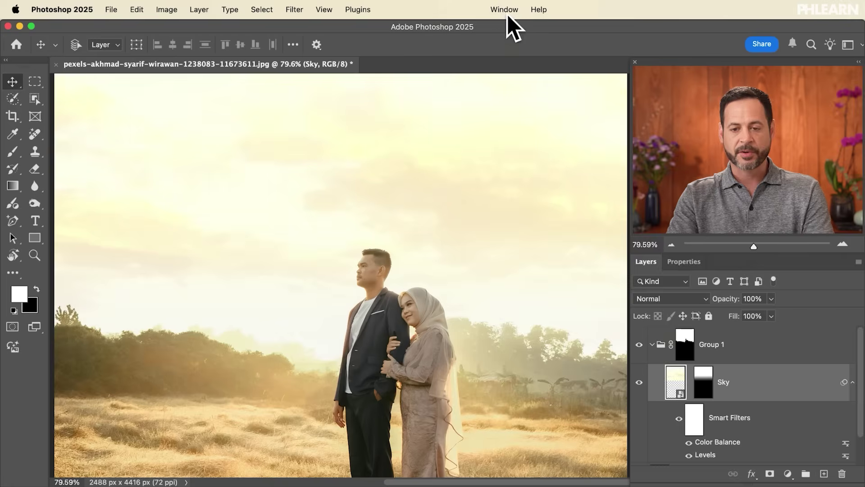
click(507, 15)
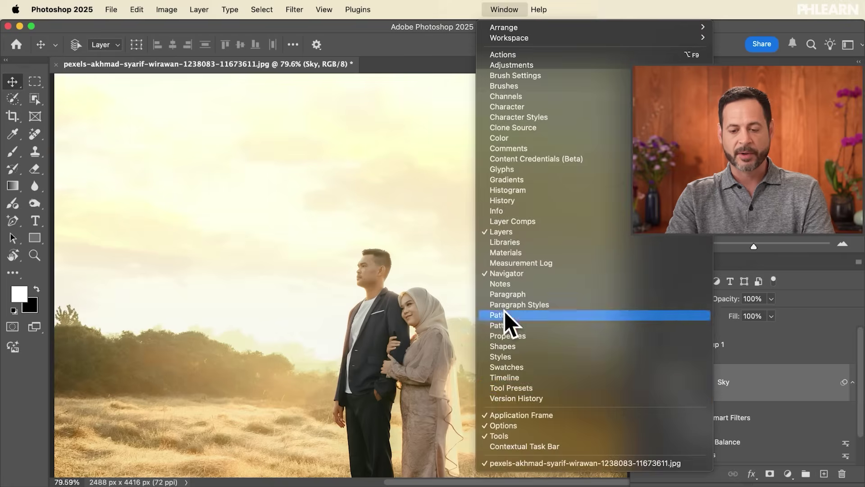
click(510, 447)
key(ctrl+t)
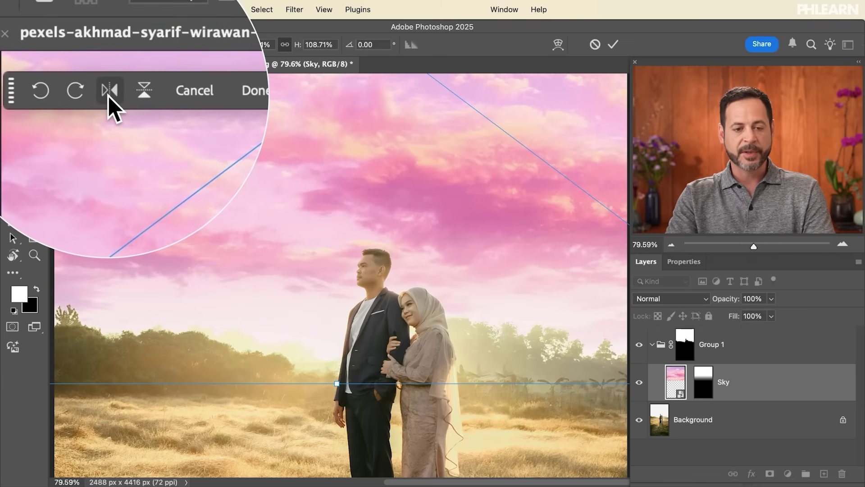
click(109, 93)
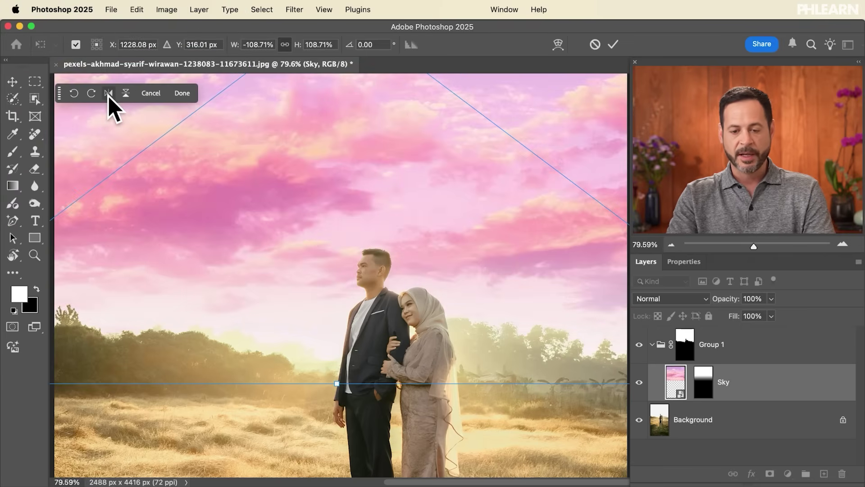
key(Return)
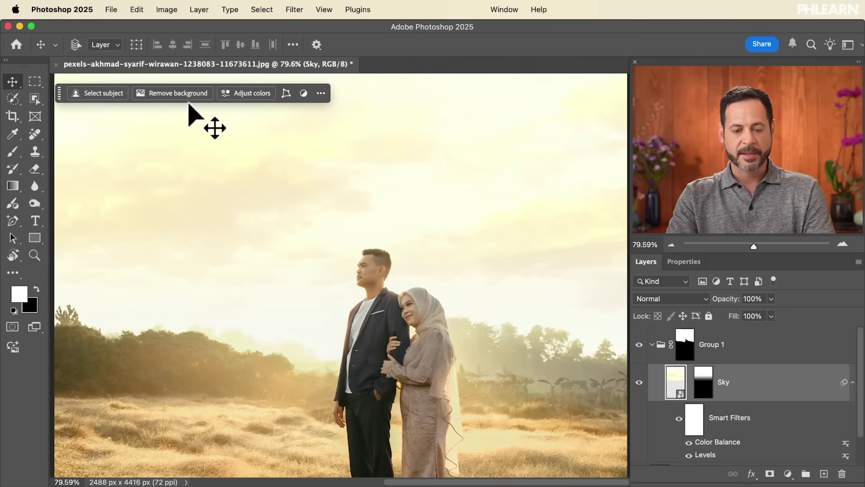
key(super+t)
click(109, 93)
key(Return)
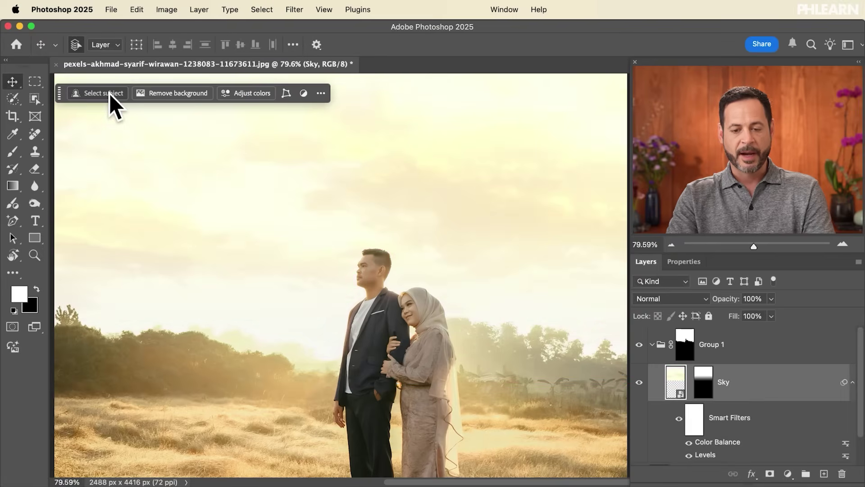
- Reposition the flipped sky, widen it to 108.71%, and settle it behind the couple
mouse_move(455, 247)
mouse_down()
mouse_move(465, 251)
mouse_move(450, 271)
mouse_move(469, 245)
mouse_up()
scroll(454, 264, down, 5)
key(ctrl+t)
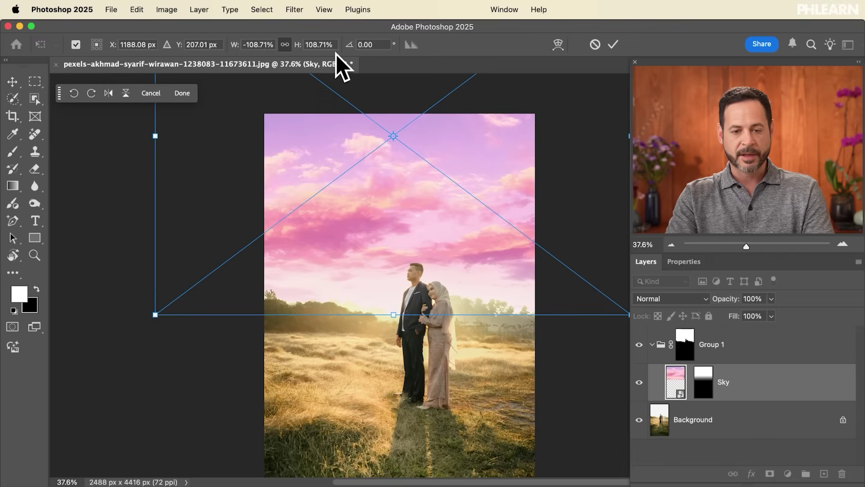
drag(298, 47, 310, 44)
key(Return)
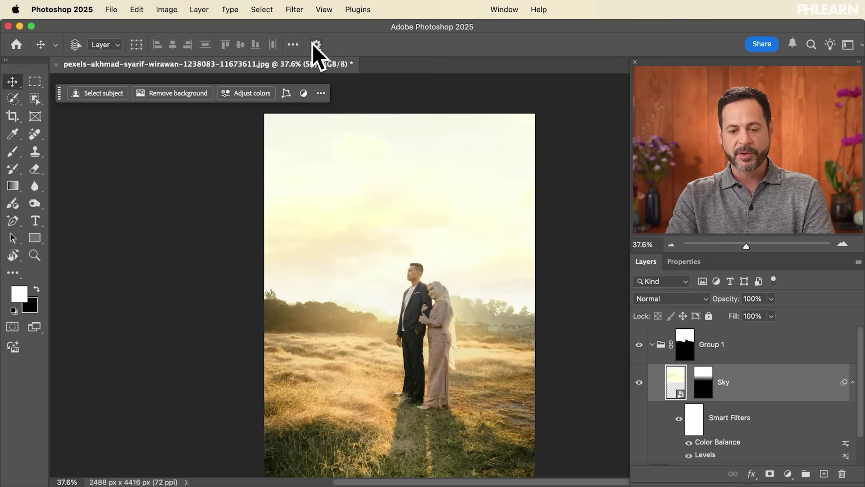
mouse_move(461, 285)
mouse_down()
mouse_move(451, 260)
mouse_move(459, 266)
mouse_move(457, 250)
mouse_move(454, 284)
mouse_up()
- Hide and show Group 1 to compare the scene with and without the replacement sky
scroll(455, 287, up, 5)
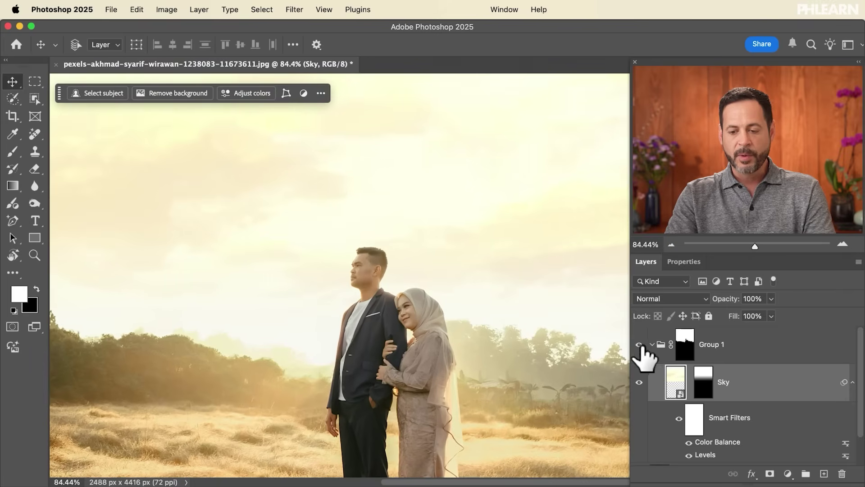
click(639, 345)
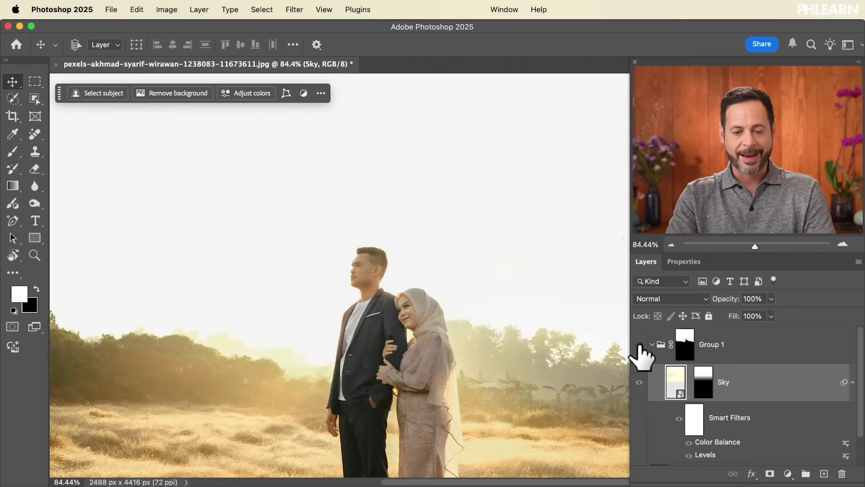
click(639, 345)
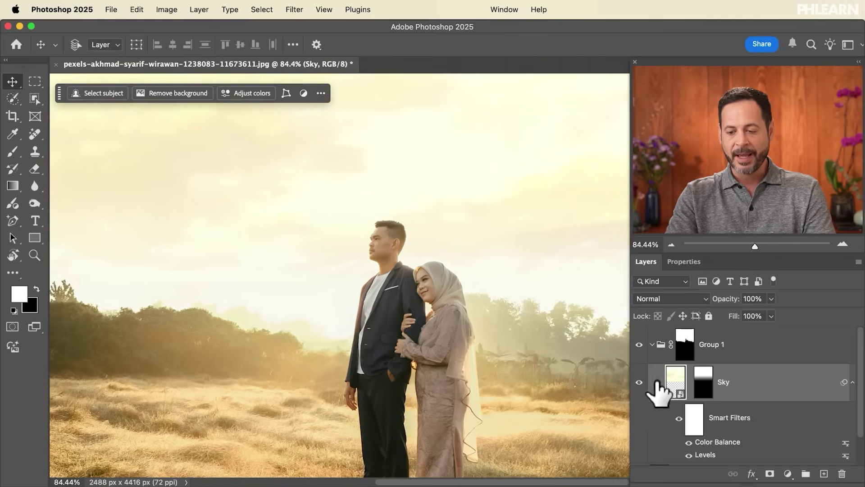
- Toggle the sky's smart filters and both the Group 1 and Sky masks off and back on
click(677, 421)
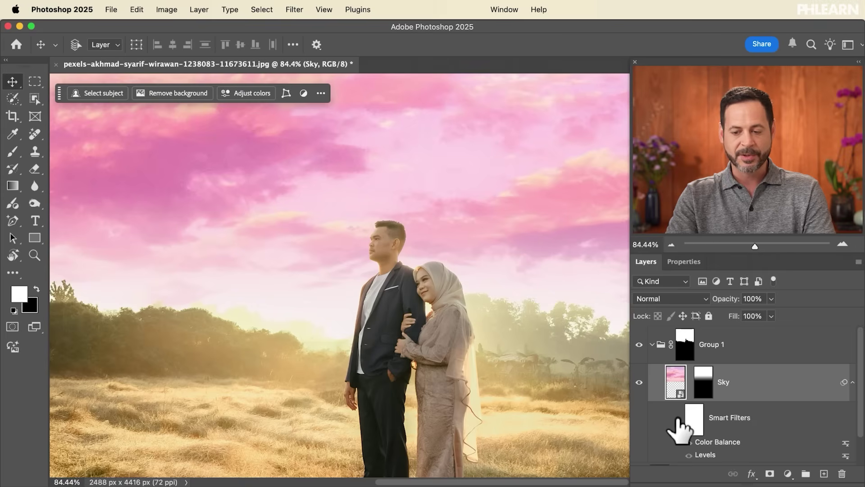
shift+click(684, 345)
shift+click(703, 383)
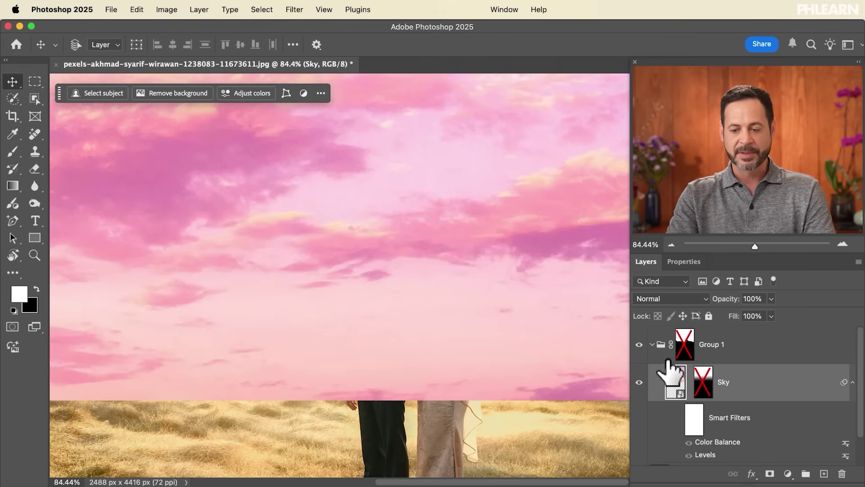
shift+click(700, 376)
shift+click(688, 346)
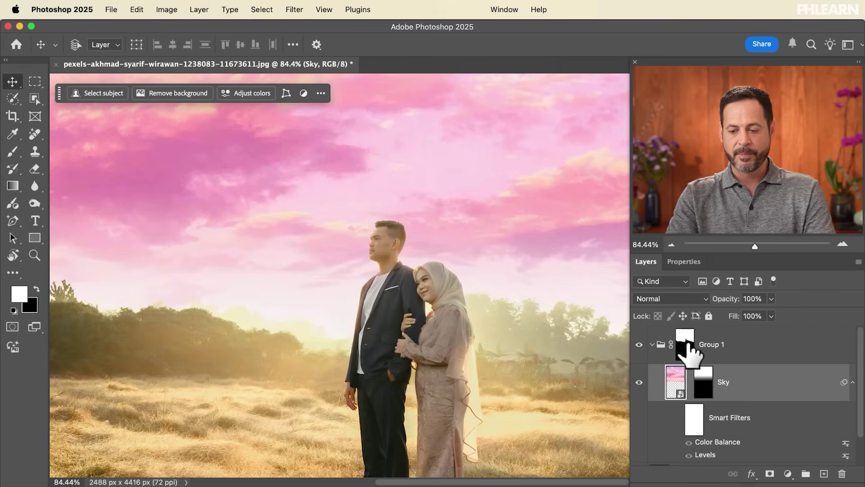
click(679, 417)
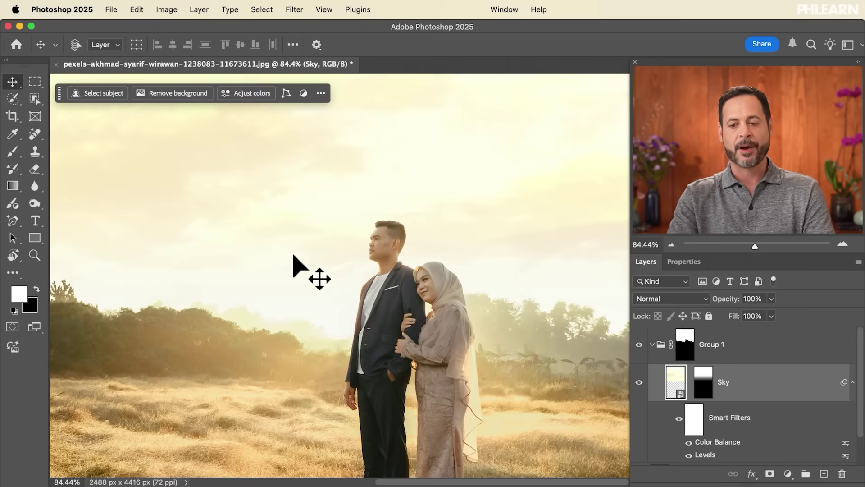